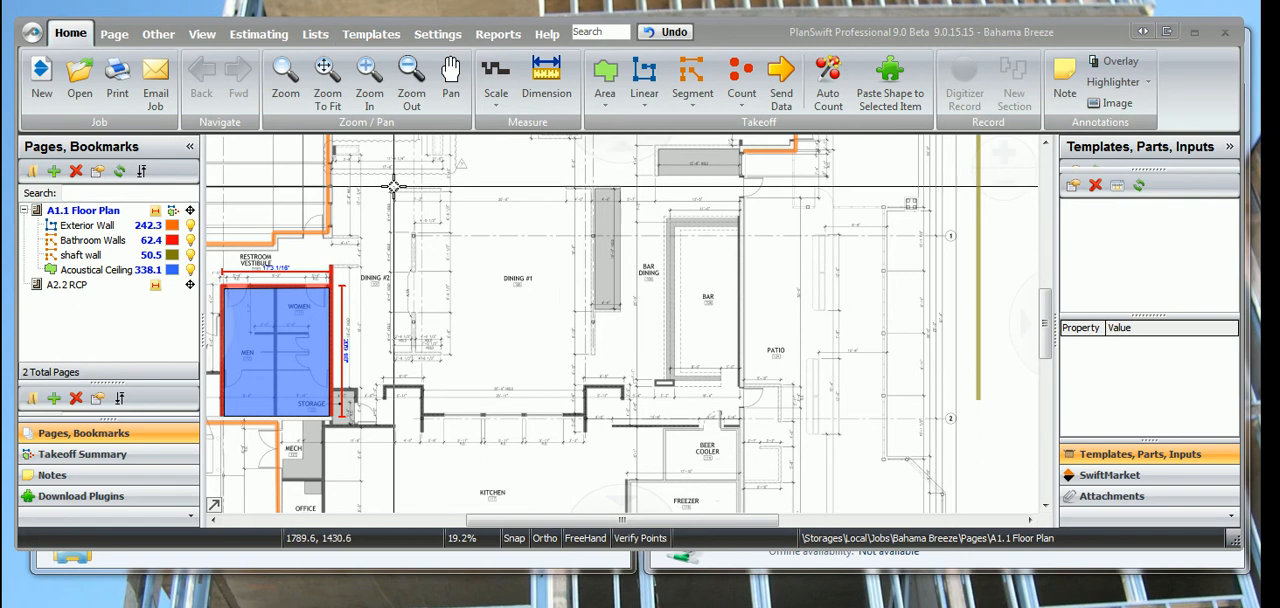
# Copy the FileName formula from the DPpricing list's properties into the blank Word document as a backup.
pyautogui.click(316, 36)
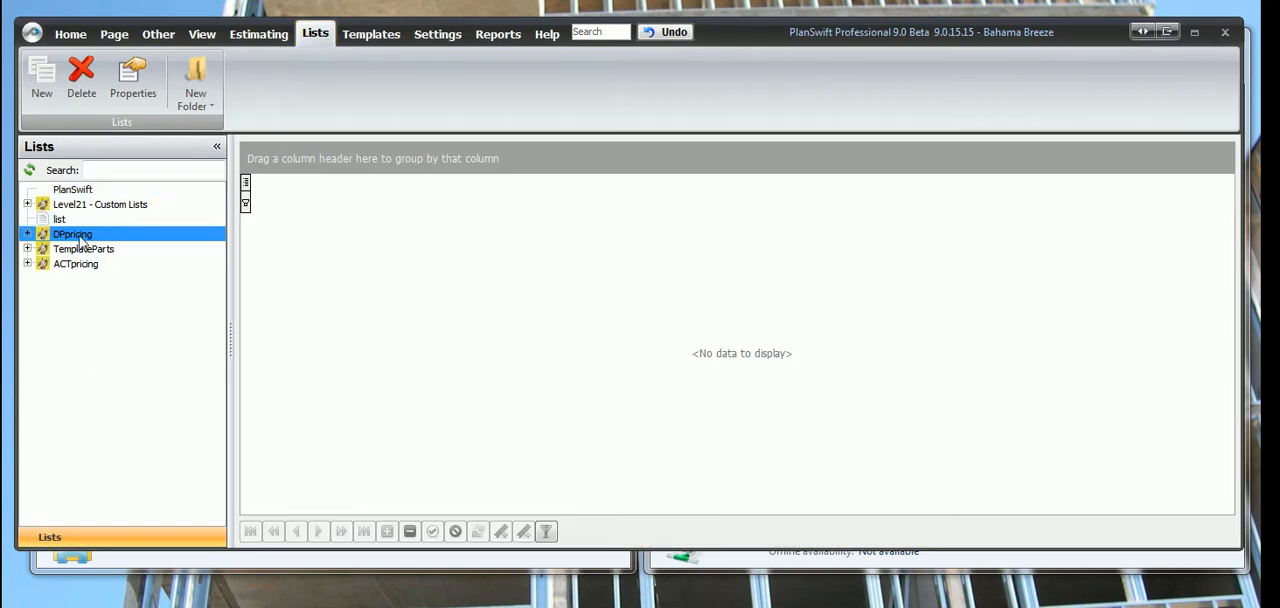
pyautogui.click(133, 87)
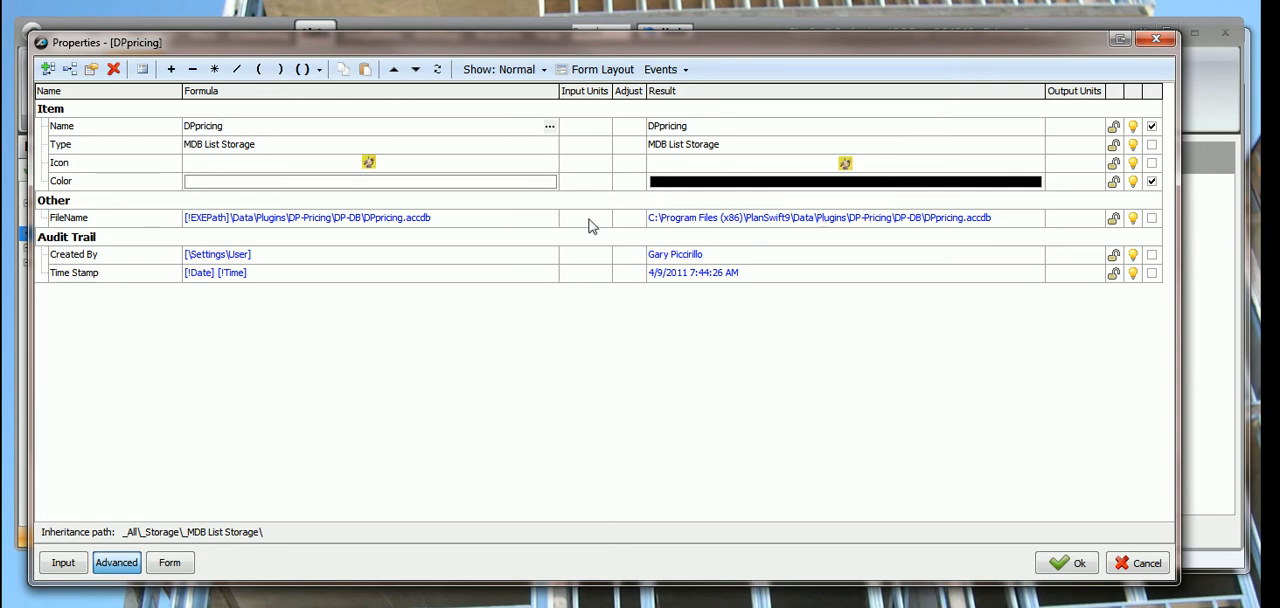
pyautogui.click(513, 222)
pyautogui.moveTo(510, 218); pyautogui.dragTo(155, 230)
pyautogui.hotkey('ctrl', 'c')
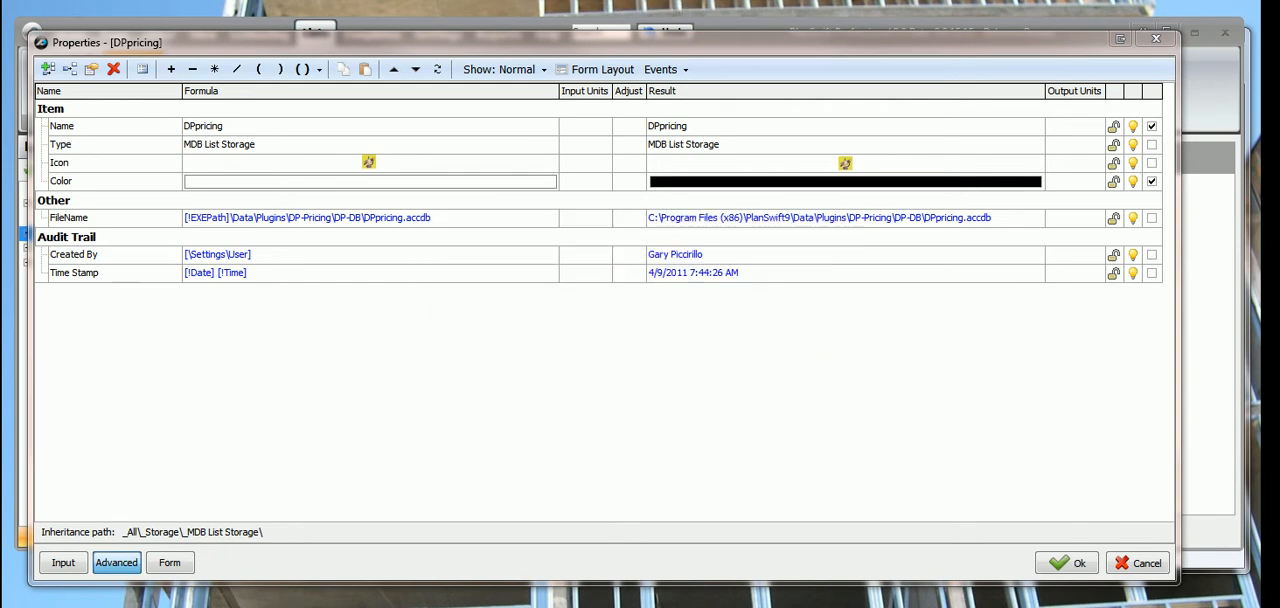
pyautogui.moveTo(100, 0); pyautogui.dragTo(1031, 79)
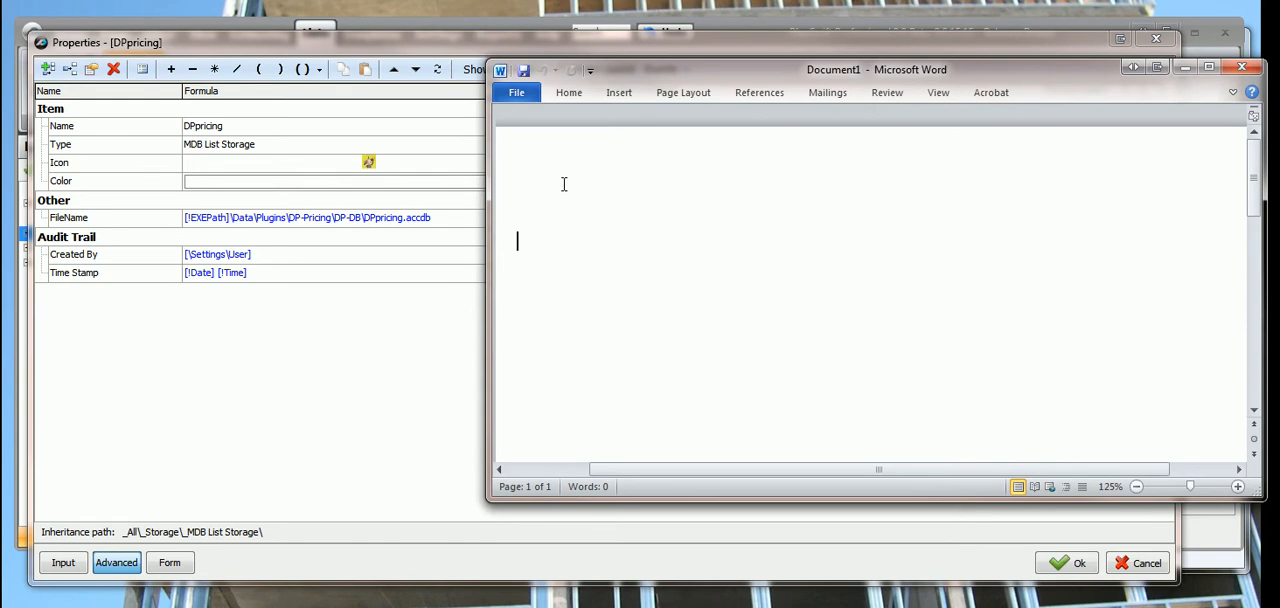
pyautogui.hotkey('ctrl', 'v')
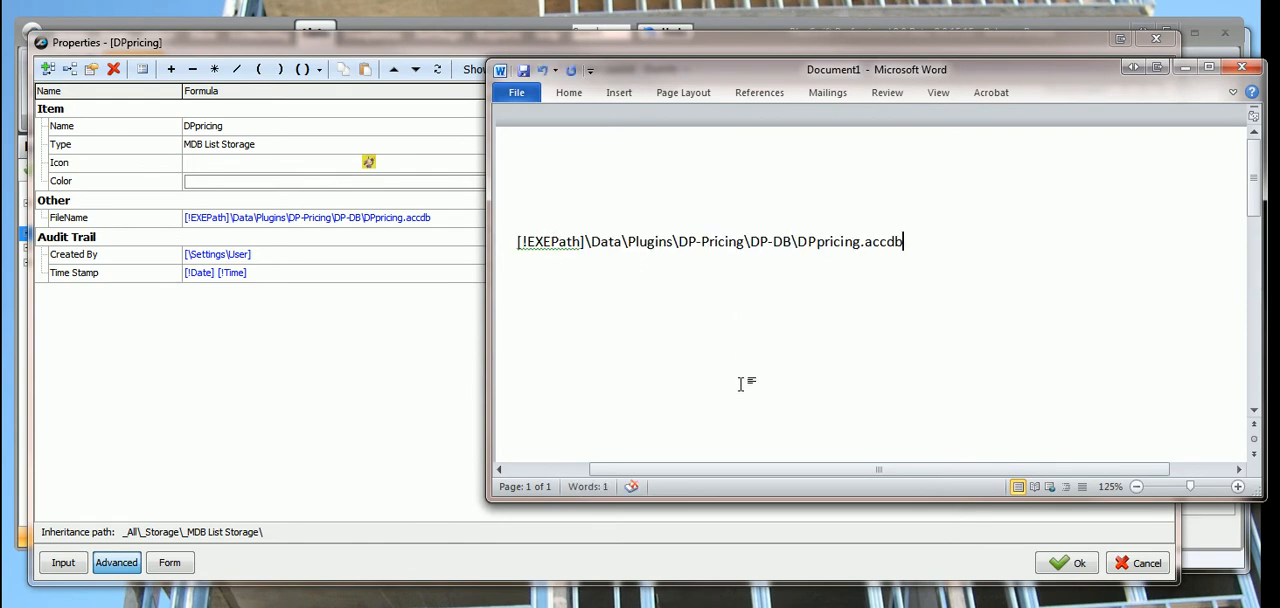
pyautogui.click(1184, 66)
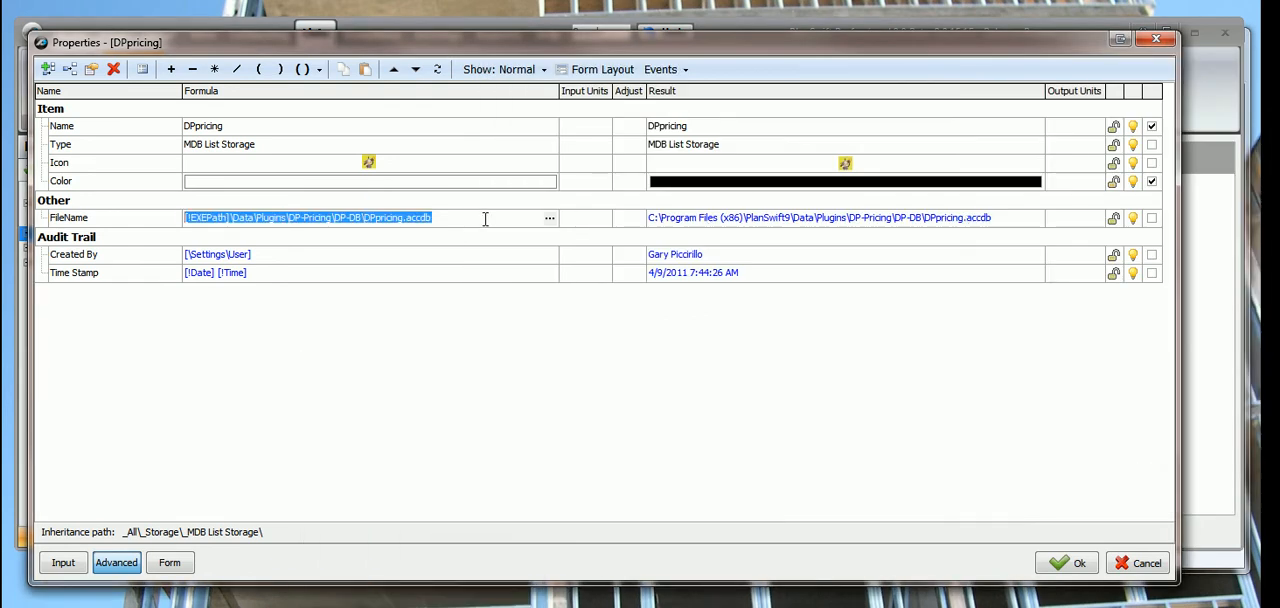
# Copy the FileName result path of DPpricing and paste it on a new line in the Word document.
pyautogui.click(1008, 224)
pyautogui.rightClick(850, 222)
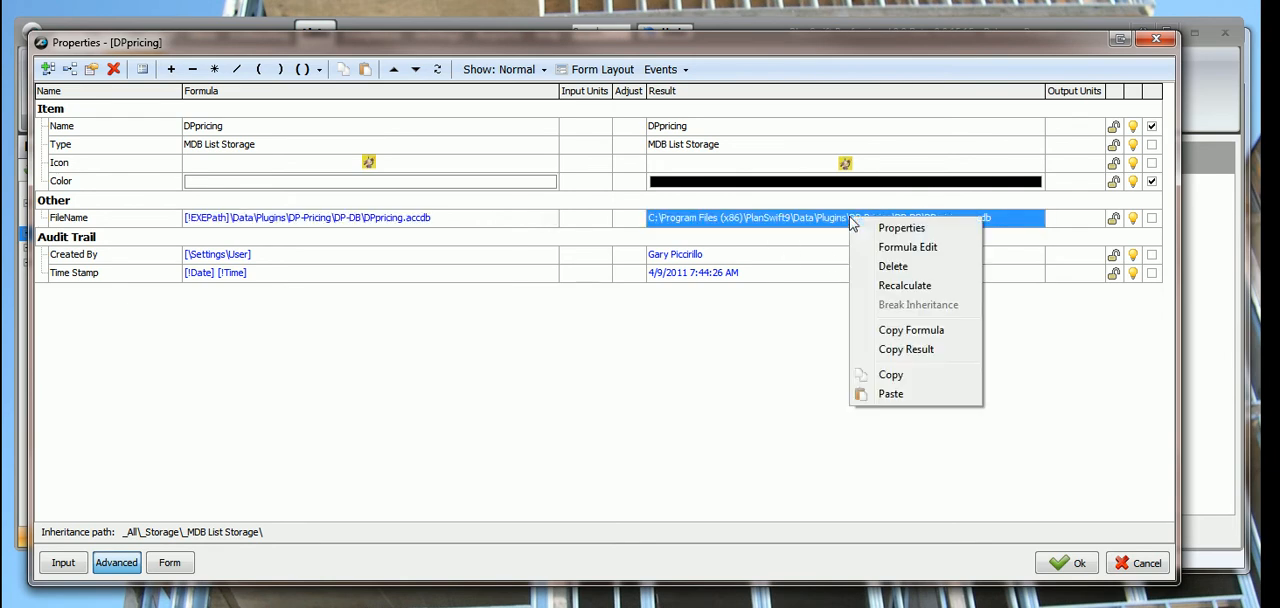
pyautogui.click(900, 350)
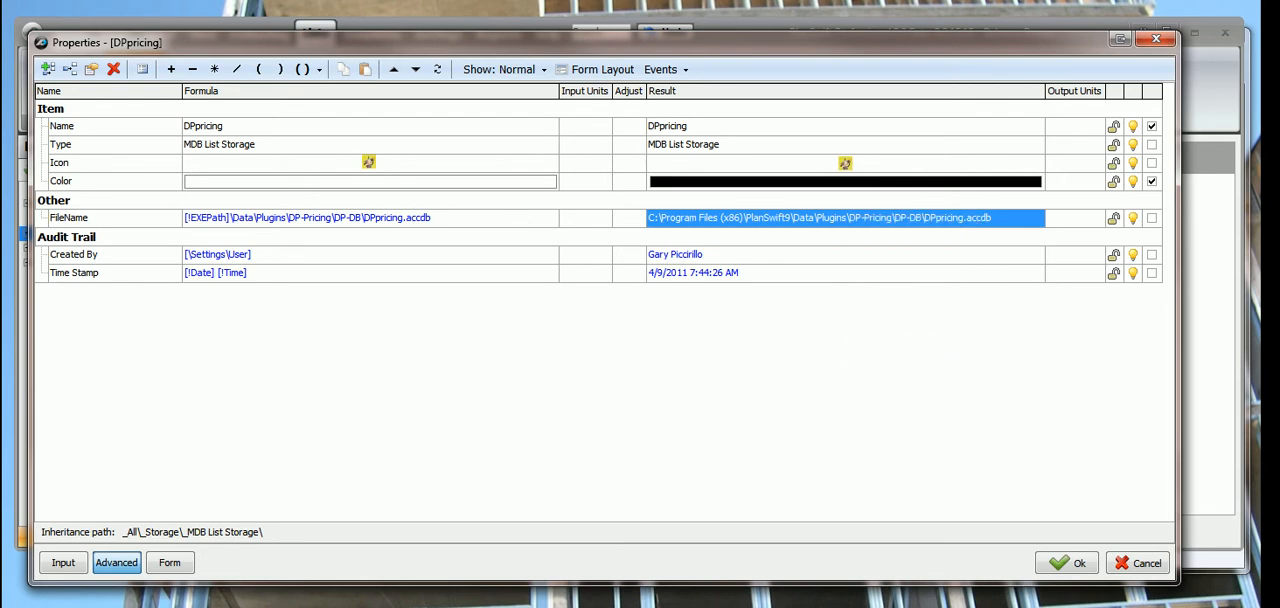
pyautogui.click(338, 604)
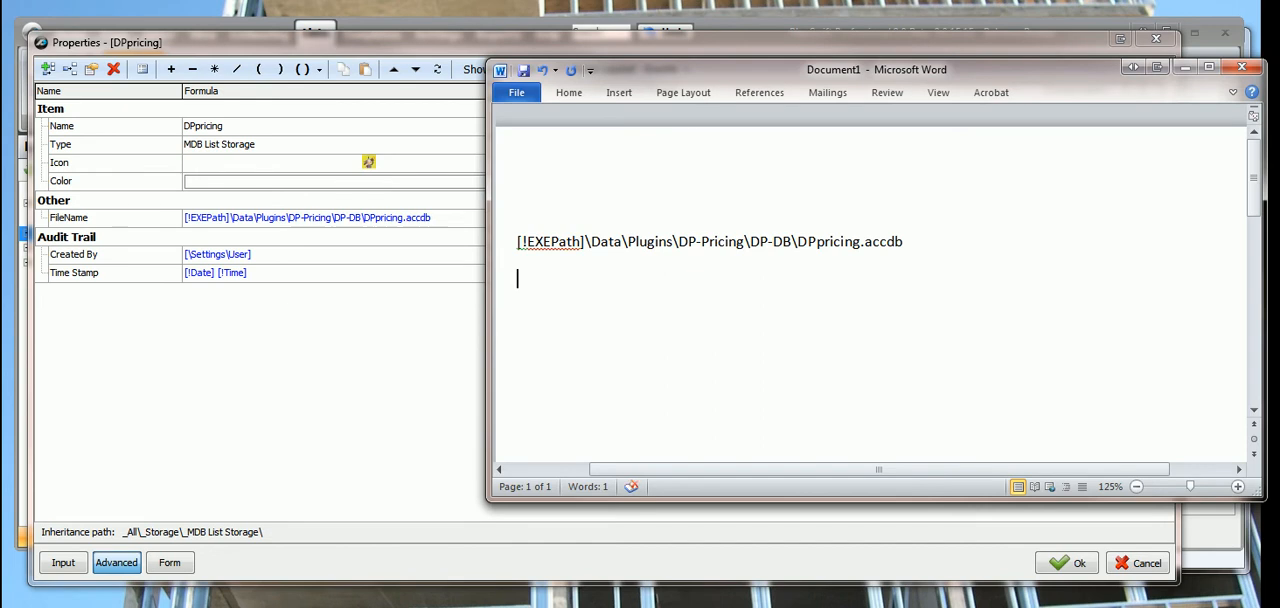
pyautogui.hotkey('ctrl', 'v')
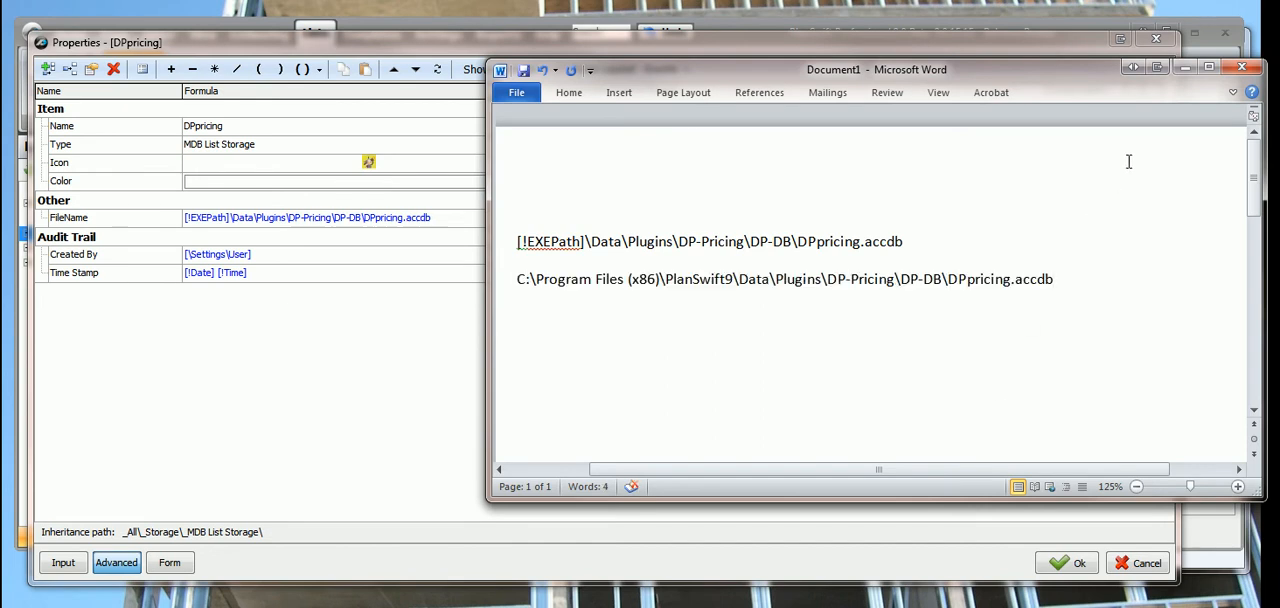
# Set DPpricing's FileName formula to S:\Program Files (x86)\PlanSwift9\Data\Plugins\DP-Pricing\DP-DB\DPpricing.accdb and save the properties.
pyautogui.click(323, 355)
pyautogui.click(480, 218)
pyautogui.moveTo(468, 218); pyautogui.dragTo(127, 221)
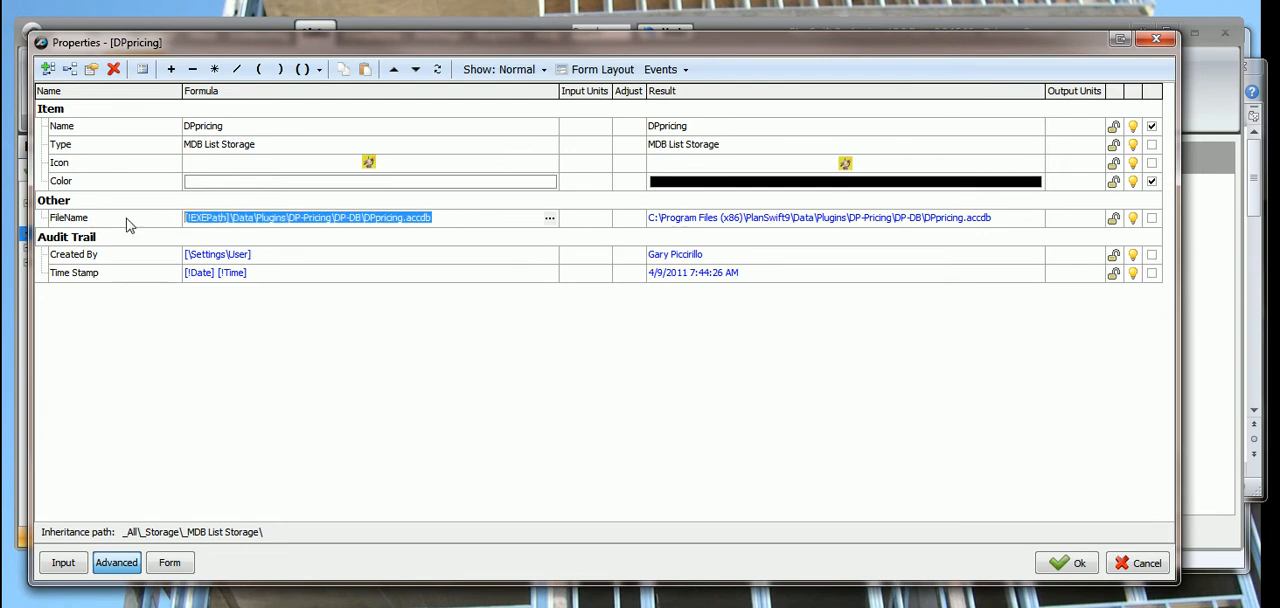
pyautogui.press('BackSpace')
pyautogui.hotkey('ctrl', 'v')
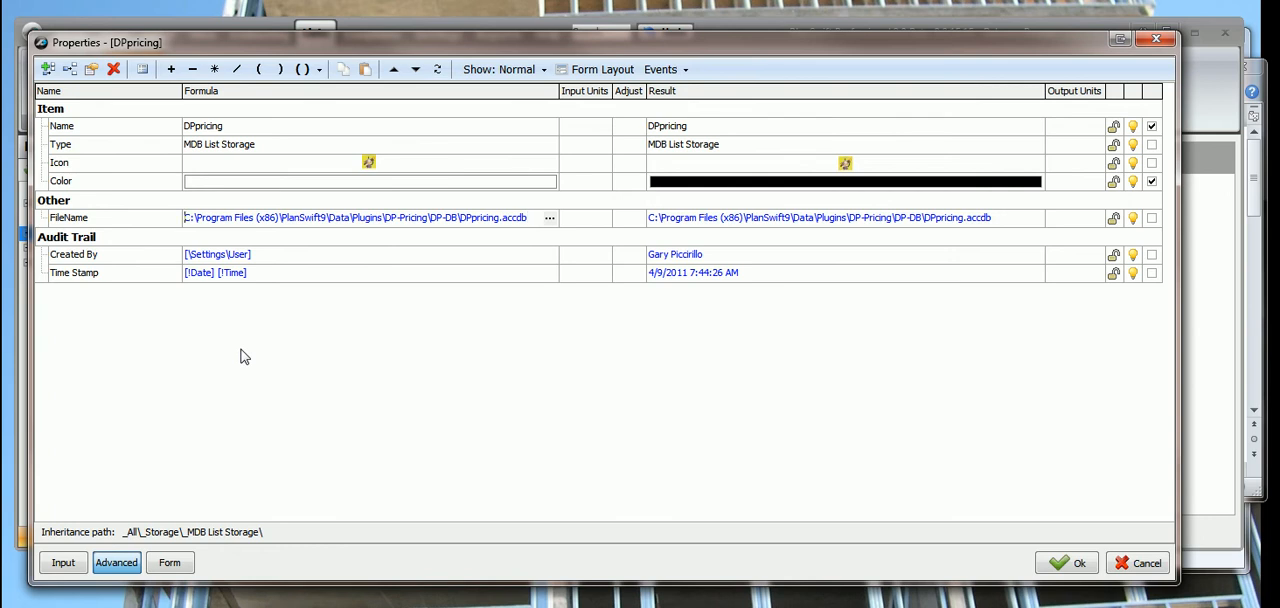
pyautogui.press('Delete')
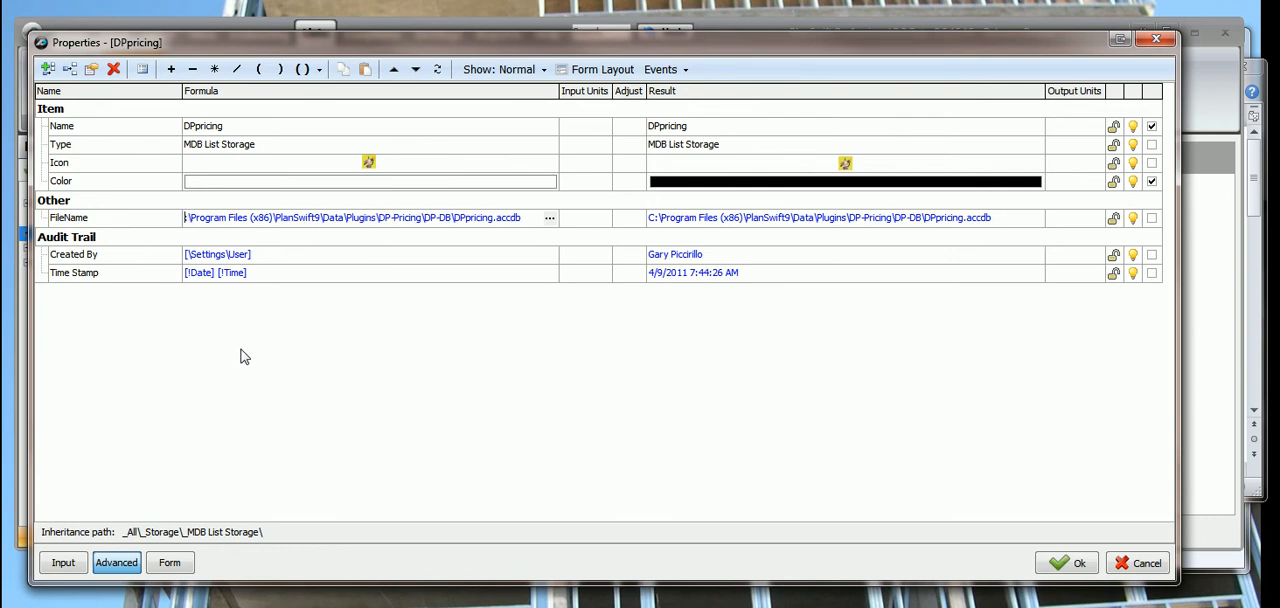
pyautogui.write('S')
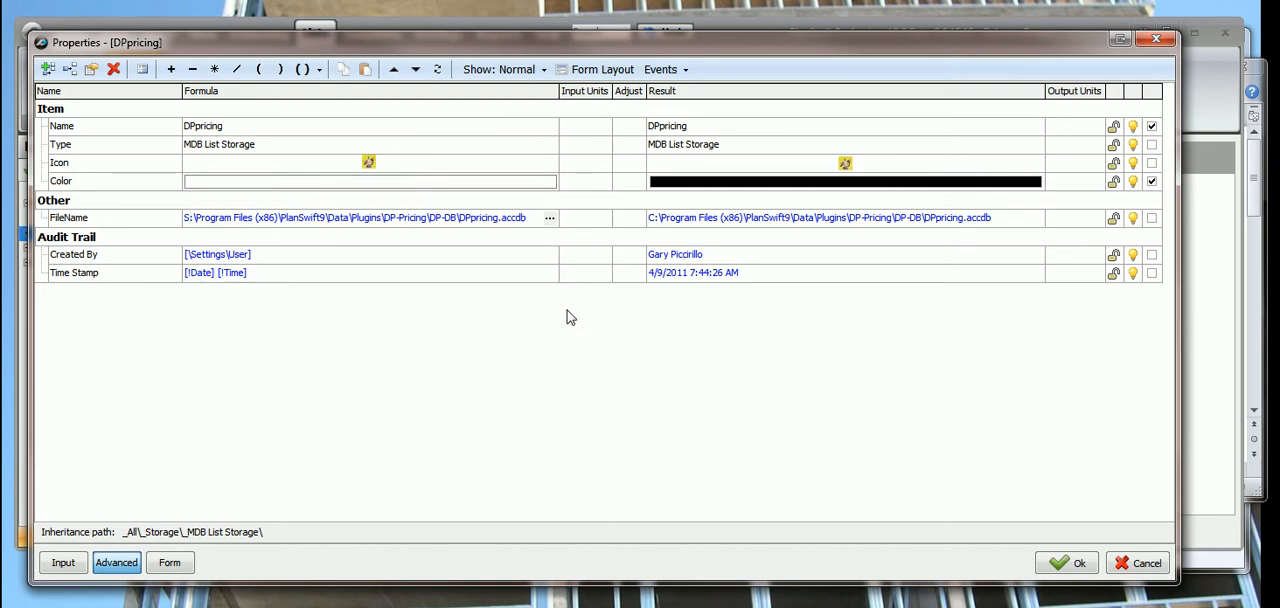
pyautogui.click(740, 244)
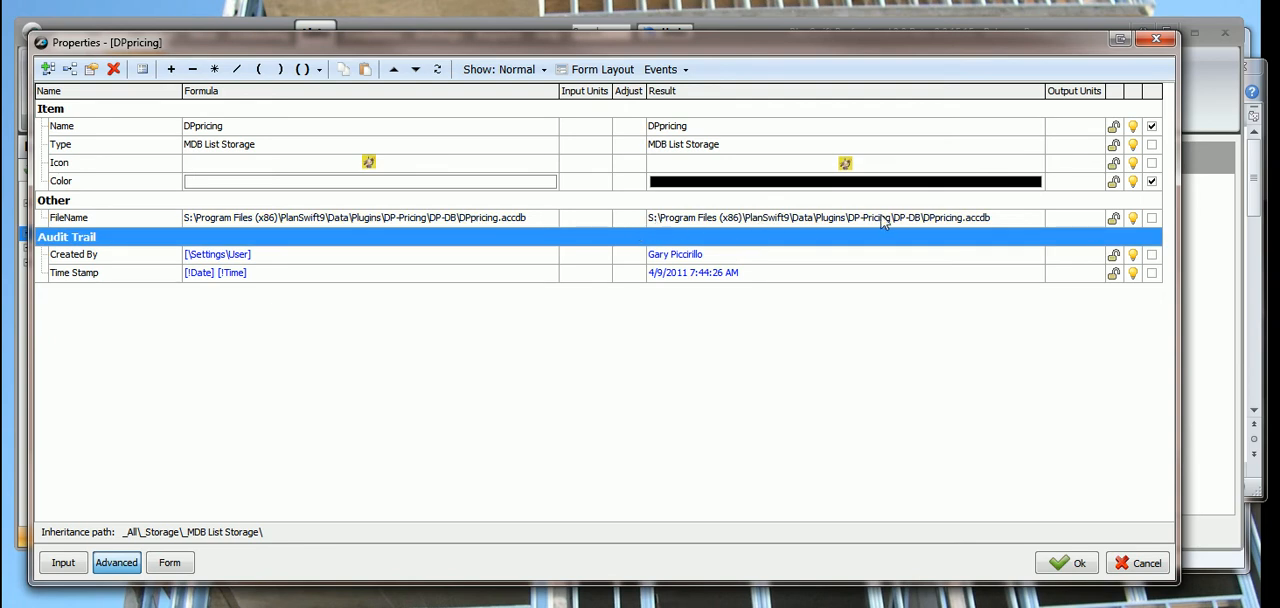
pyautogui.click(1066, 567)
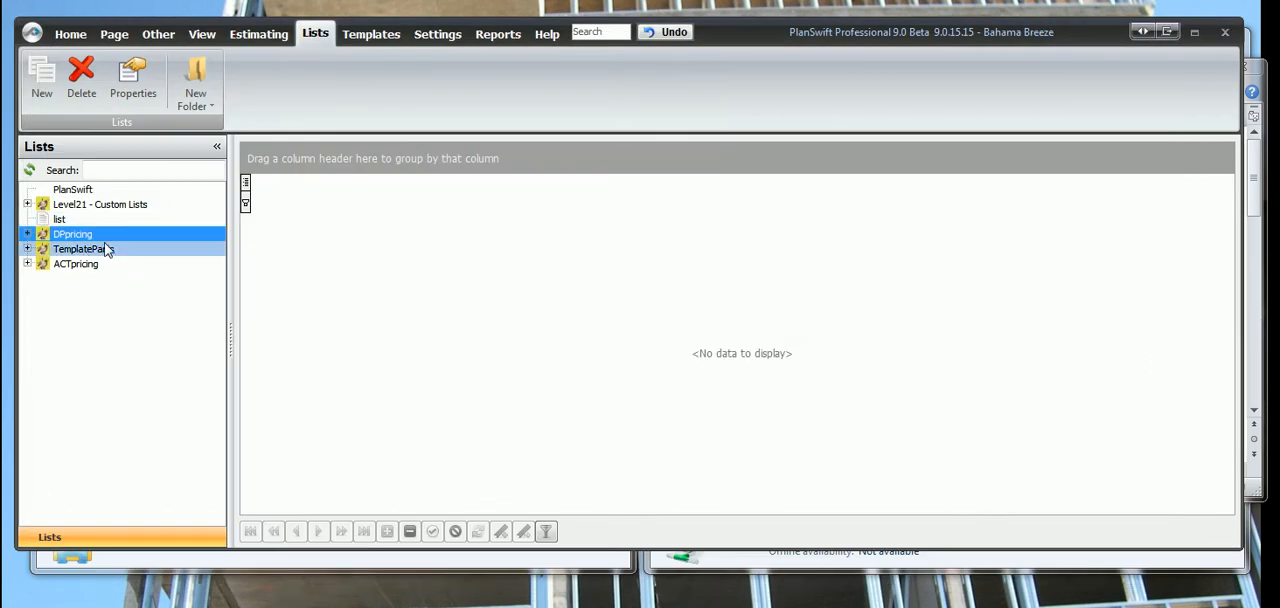
# Open the properties of the TemplateParts list.
pyautogui.click(84, 252)
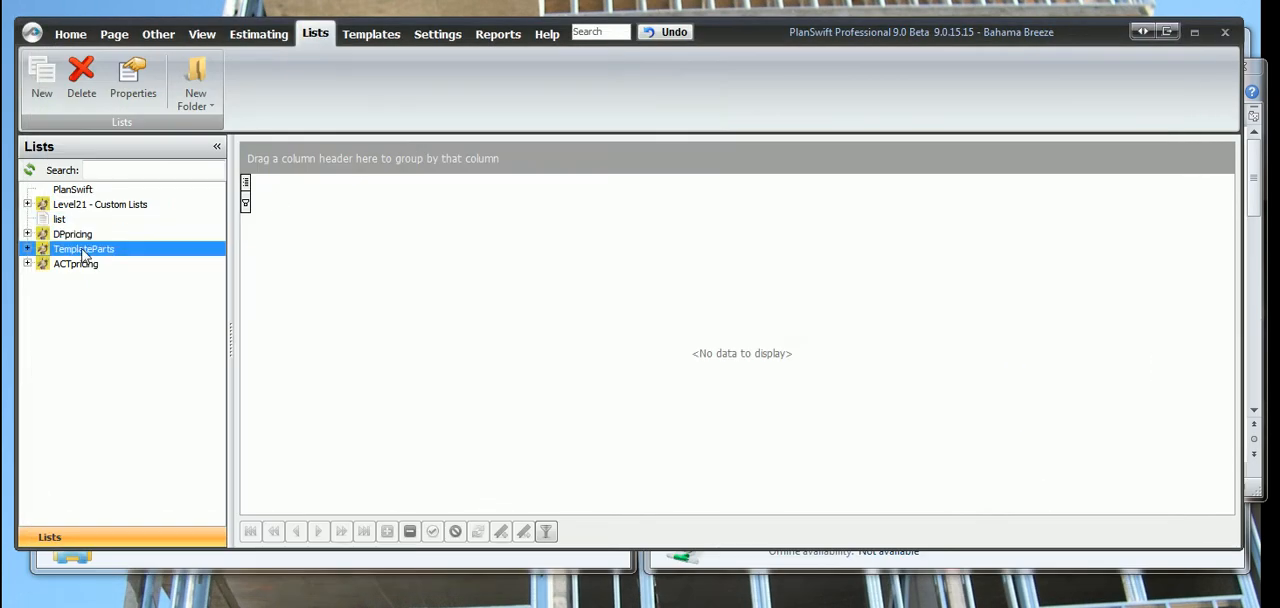
pyautogui.click(134, 80)
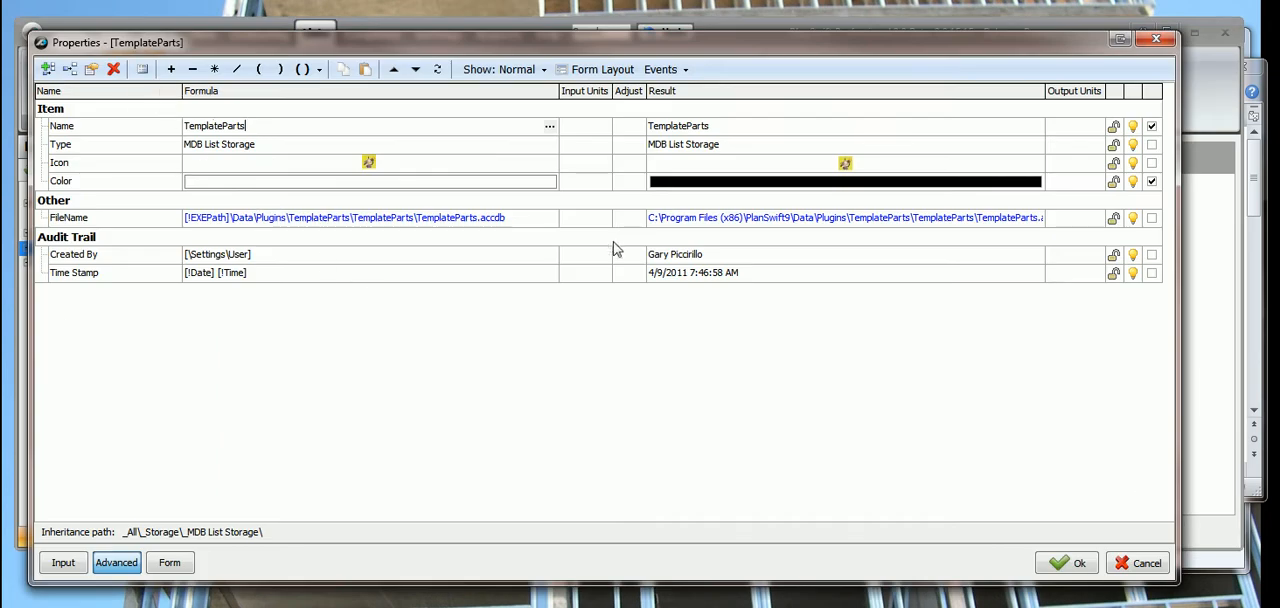
pyautogui.click(808, 219)
pyautogui.rightClick(808, 224)
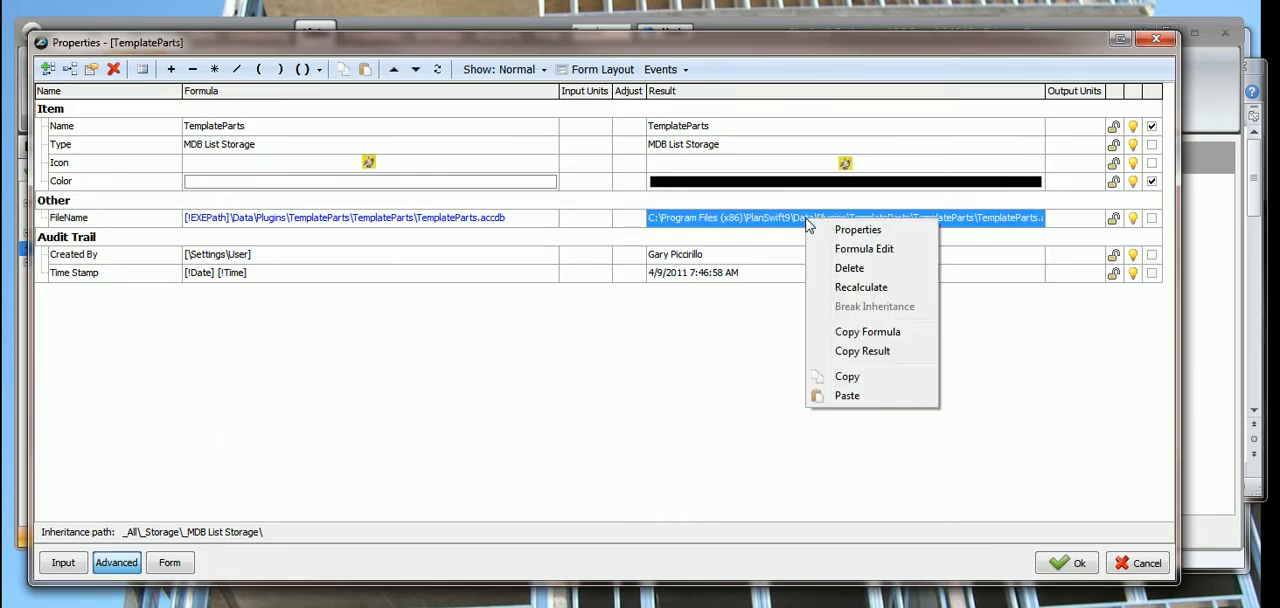
pyautogui.click(861, 352)
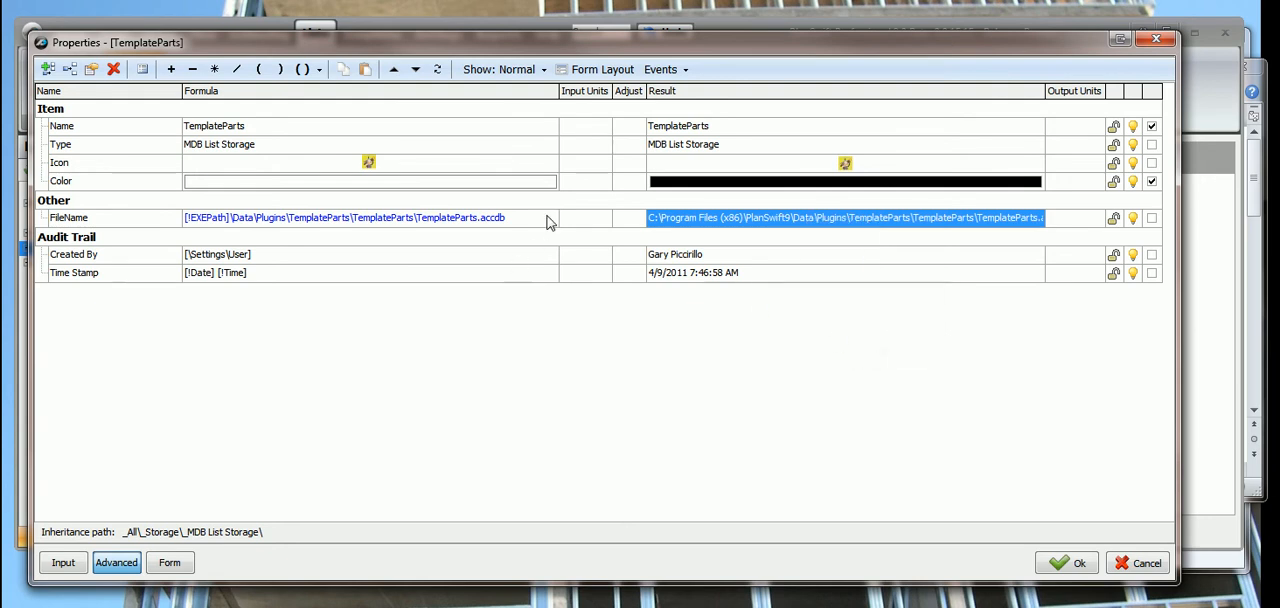
# Copy the FileName formula of TemplateParts and paste it below the saved paths in the Word document.
pyautogui.click(548, 220)
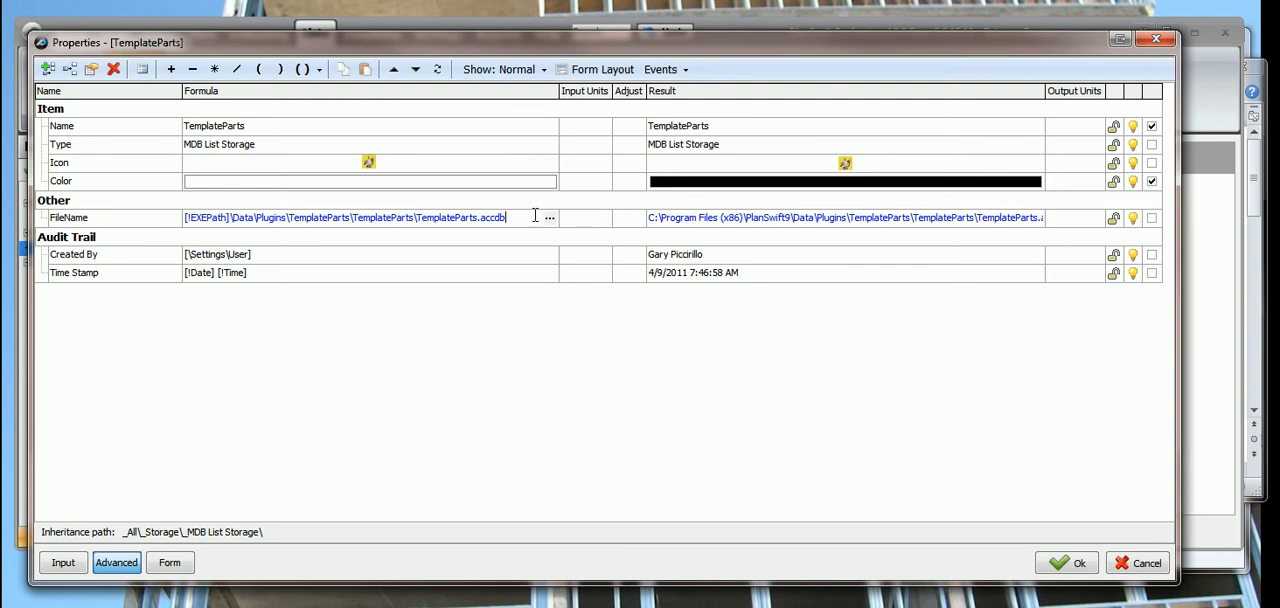
pyautogui.moveTo(518, 218); pyautogui.dragTo(149, 224)
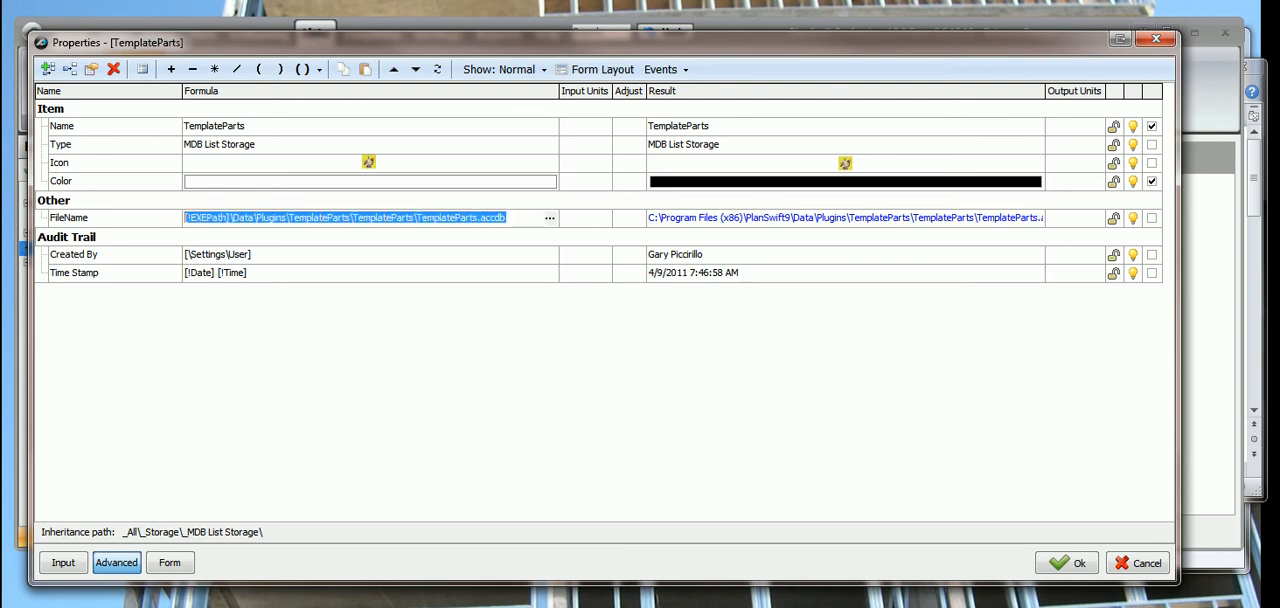
pyautogui.hotkey('alt', 'Tab')
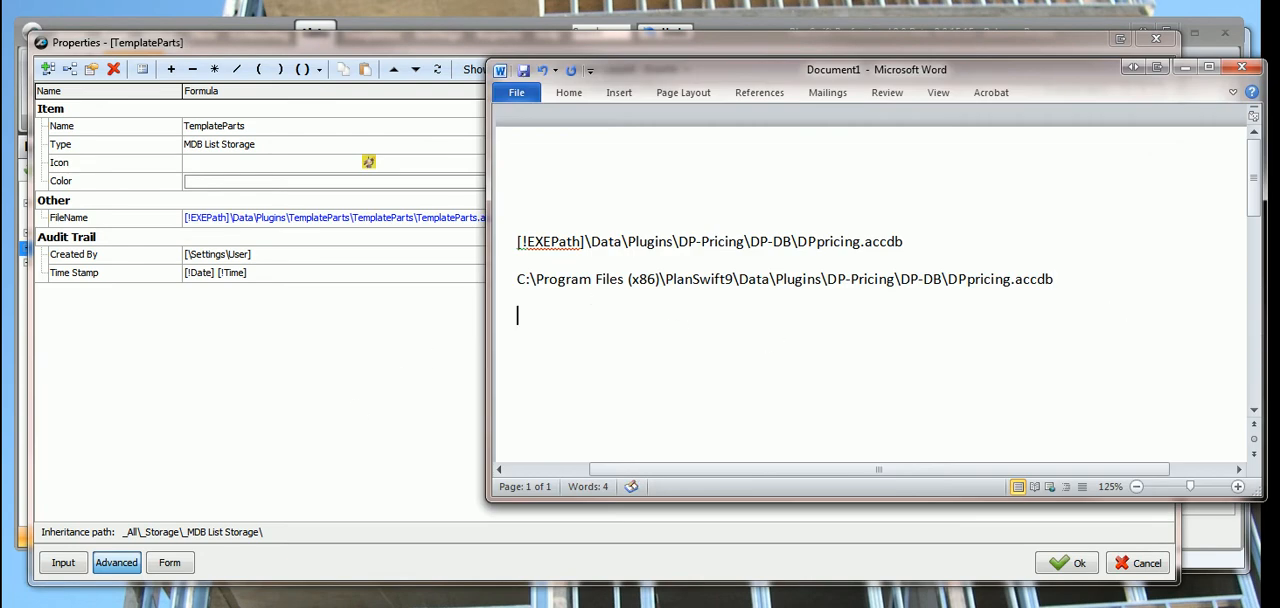
pyautogui.hotkey('ctrl', 'v')
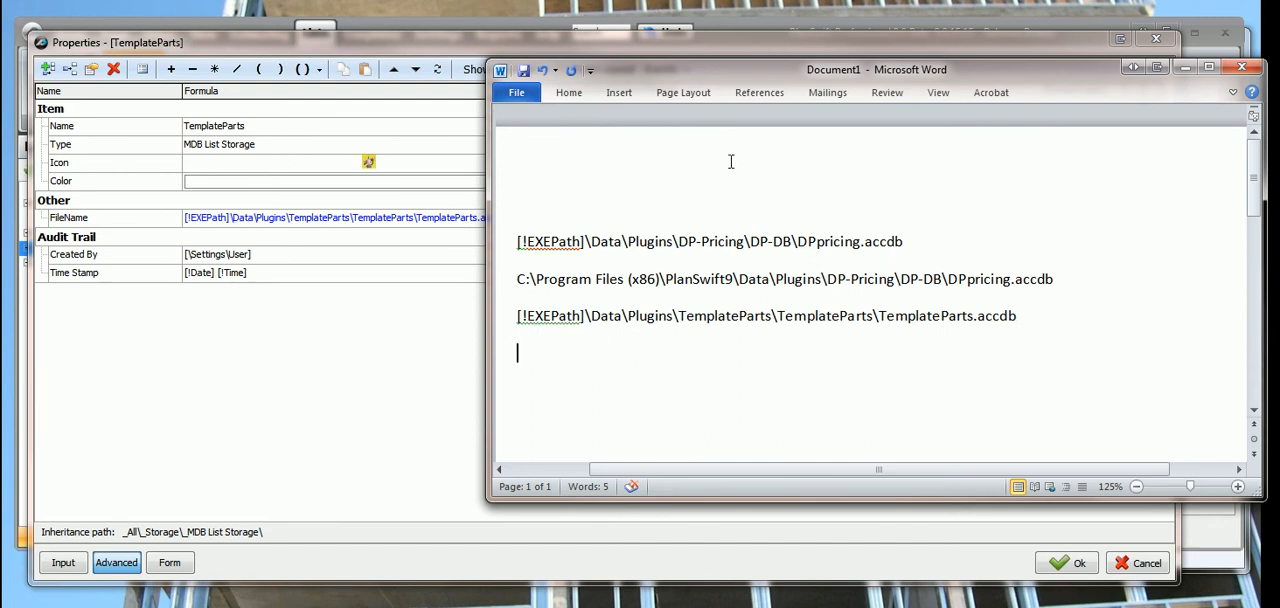
# Copy the FileName result path of TemplateParts and paste it on the next line of the Word document.
pyautogui.click(430, 366)
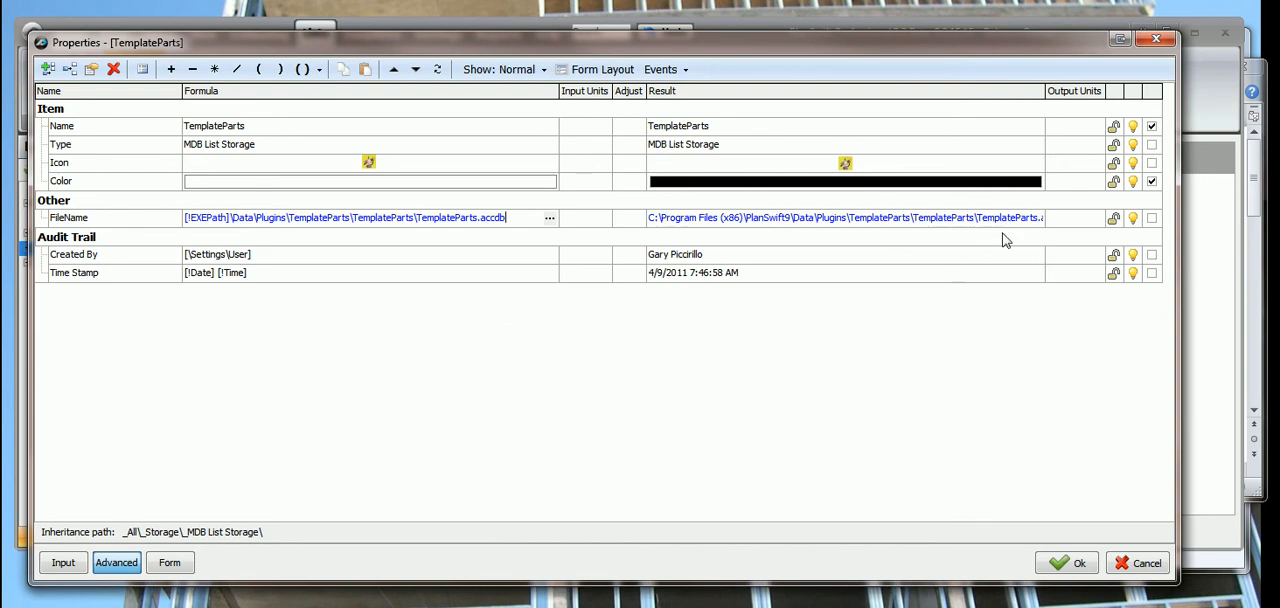
pyautogui.click(1036, 218)
pyautogui.rightClick(1036, 220)
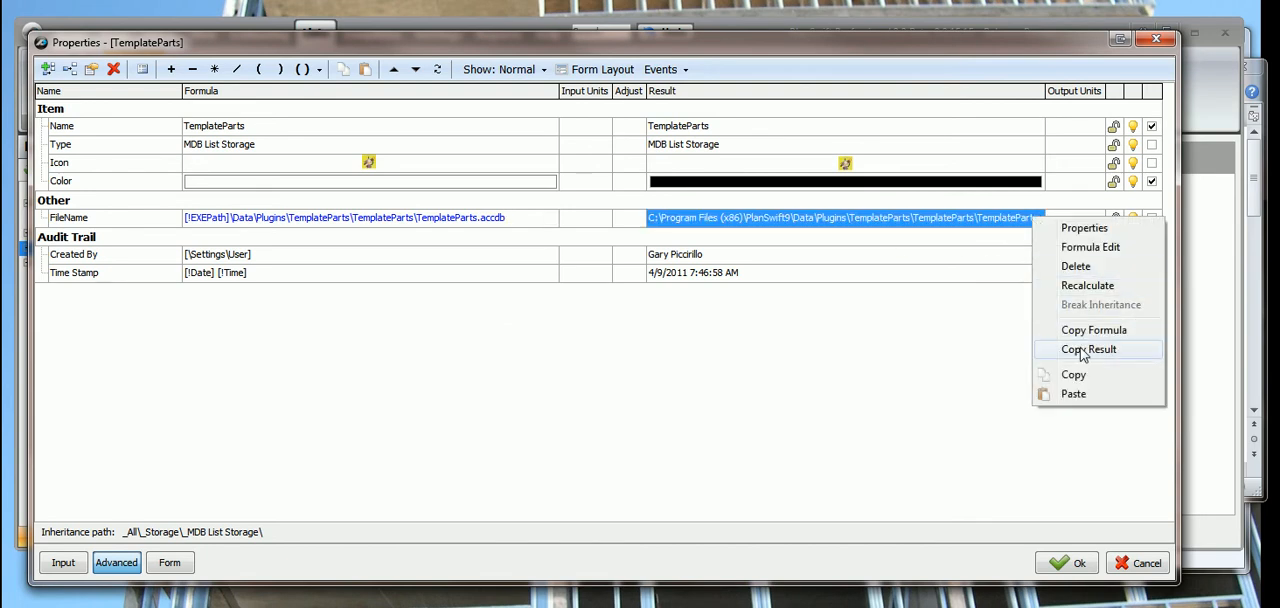
pyautogui.click(1081, 351)
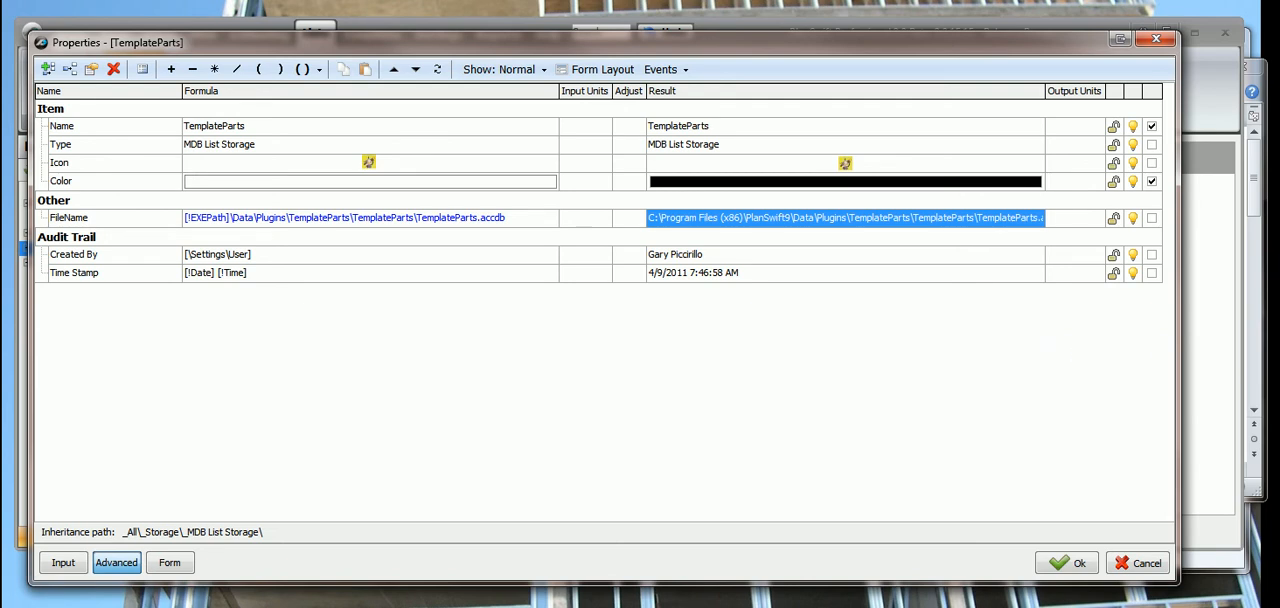
pyautogui.hotkey('alt', 'Tab')
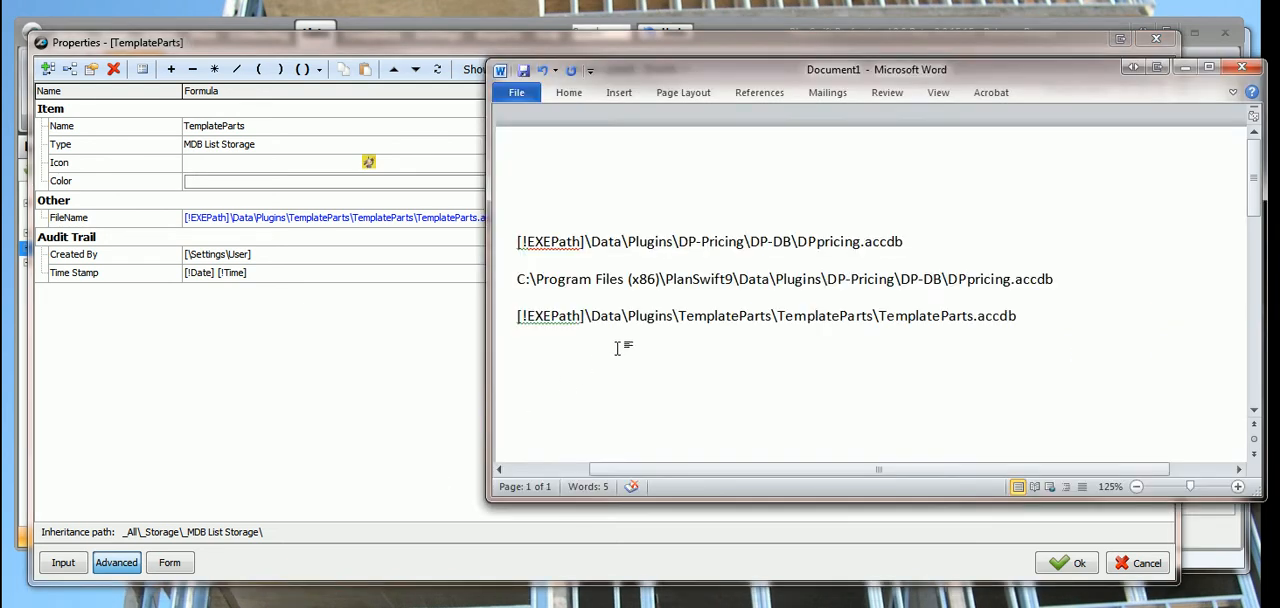
pyautogui.hotkey('ctrl', 'v')
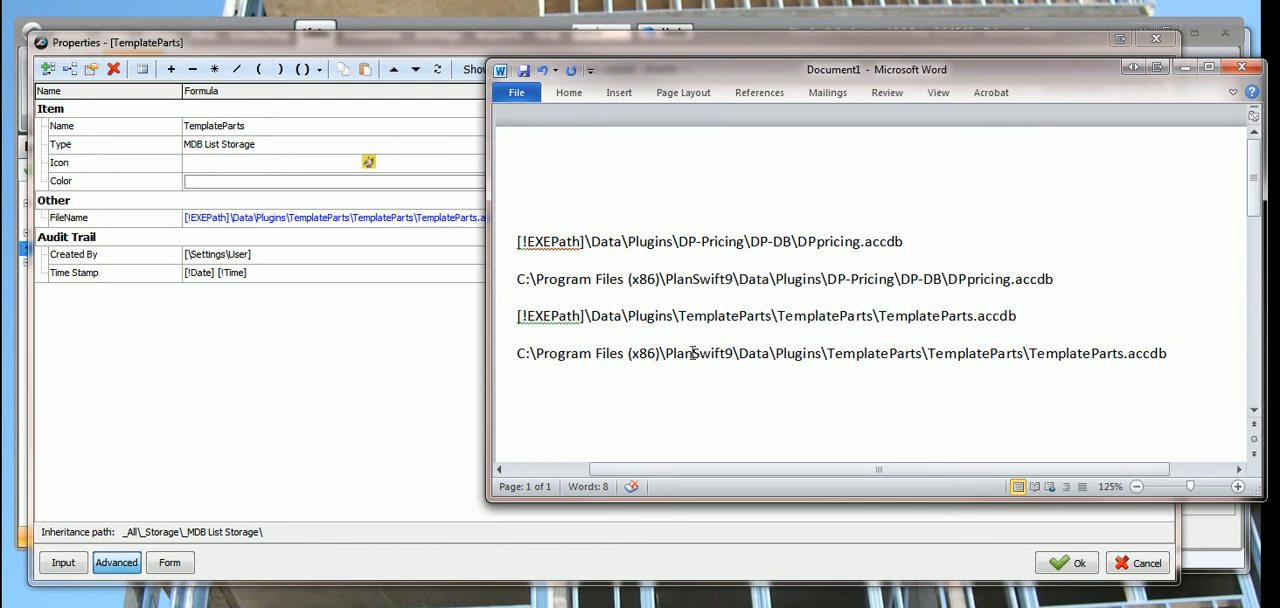
# Set TemplateParts' FileName formula to S:\Program Files (x86)\PlanSwift9\Data\Plugins\TemplateParts\TemplateParts\TemplateParts.accdb and save the properties.
pyautogui.click(1184, 67)
pyautogui.click(545, 222)
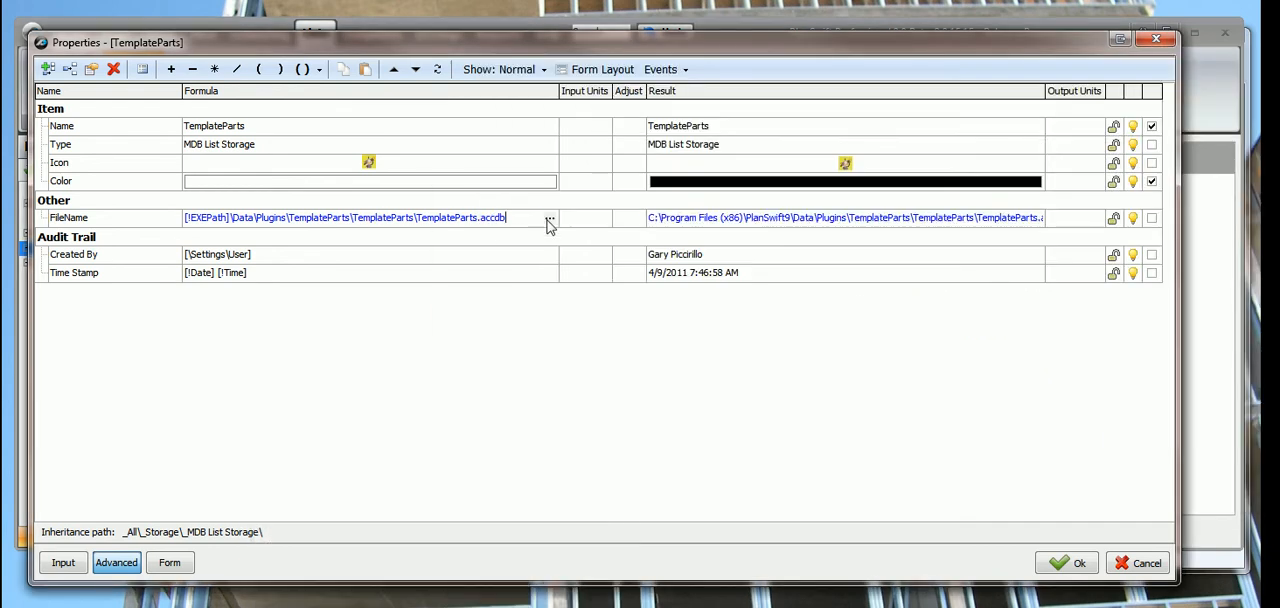
pyautogui.moveTo(506, 218); pyautogui.dragTo(30, 222)
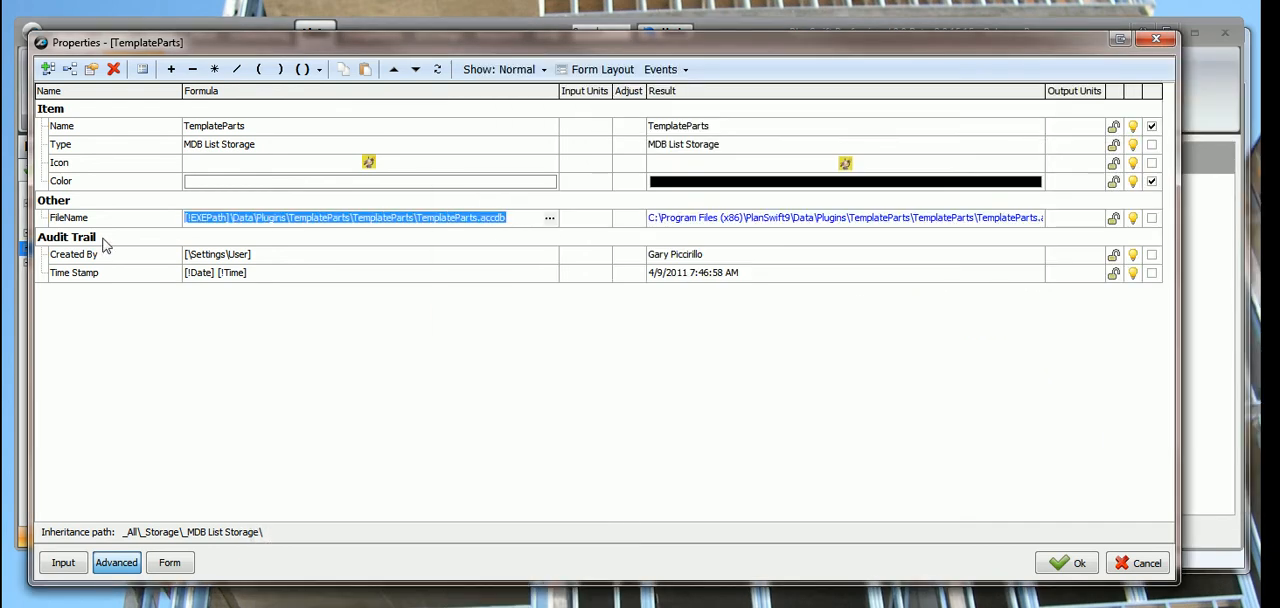
pyautogui.hotkey('ctrl', 'v')
pyautogui.press('Home')
pyautogui.press('Delete')
pyautogui.press('Delete')
pyautogui.write('S')
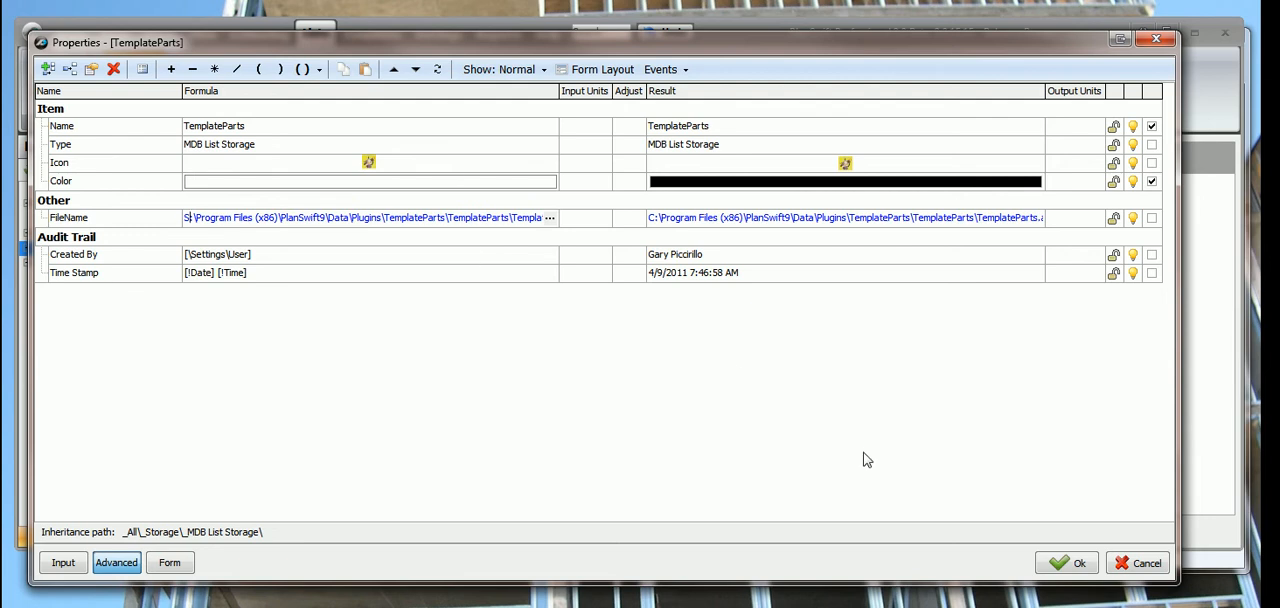
pyautogui.click(1052, 564)
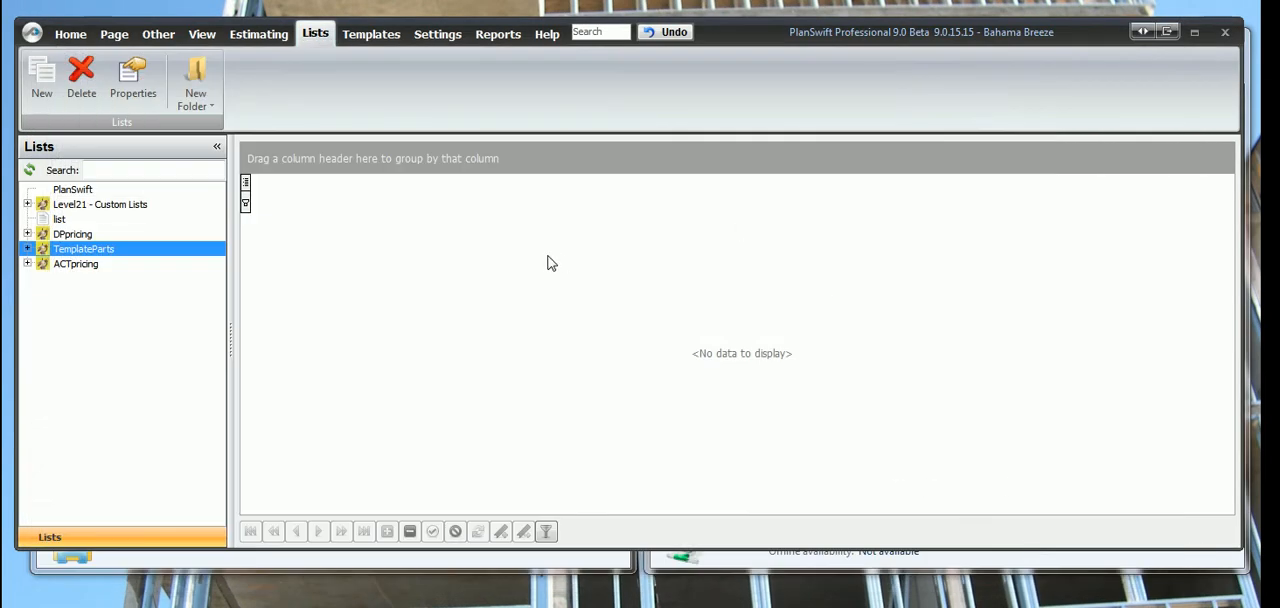
# Try to expand the DPpricing and TemplateParts lists to check their contents.
pyautogui.click(29, 234)
pyautogui.click(29, 234)
pyautogui.click(29, 235)
pyautogui.click(28, 249)
pyautogui.click(28, 249)
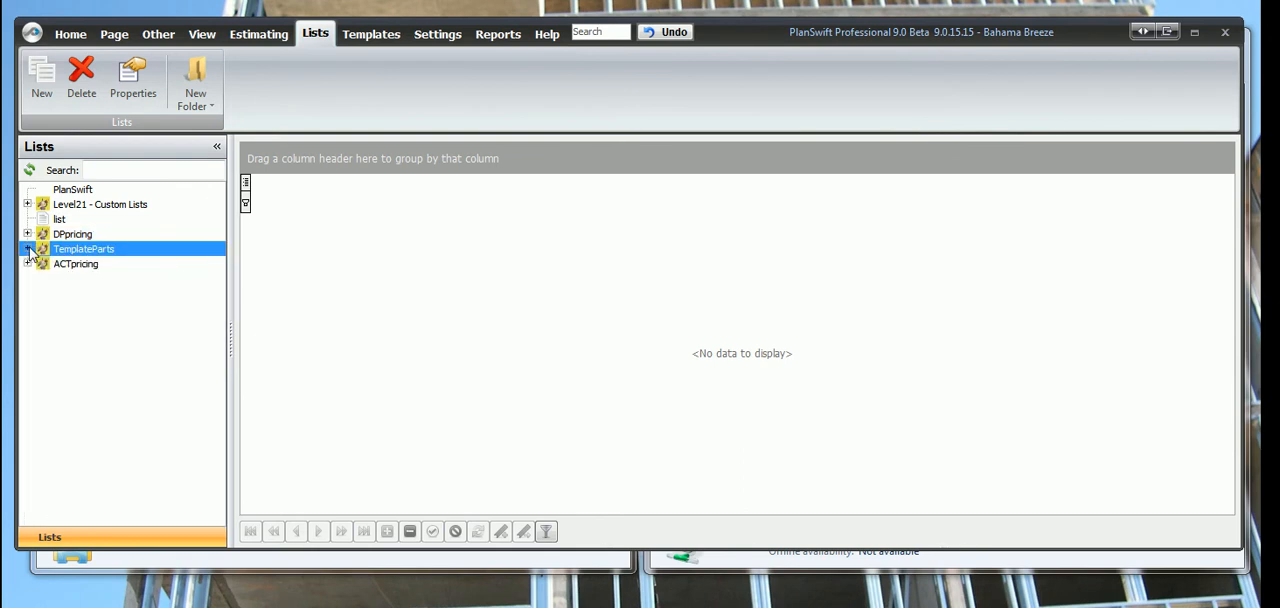
# Exit PlanSwift.
pyautogui.click(33, 35)
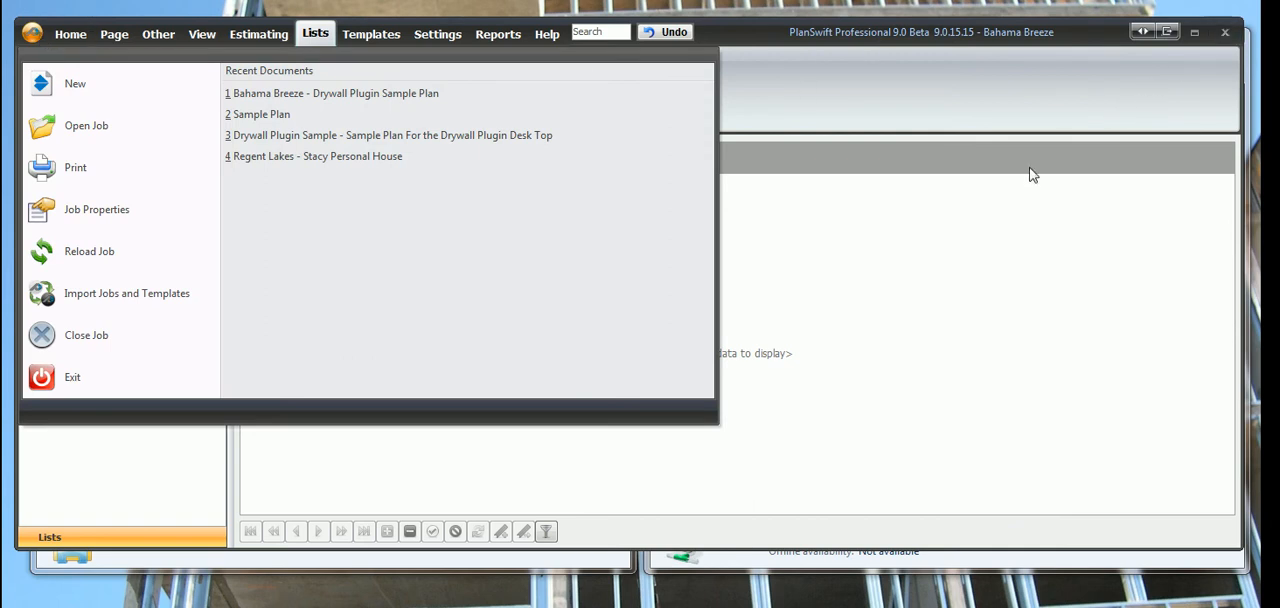
pyautogui.click(42, 380)
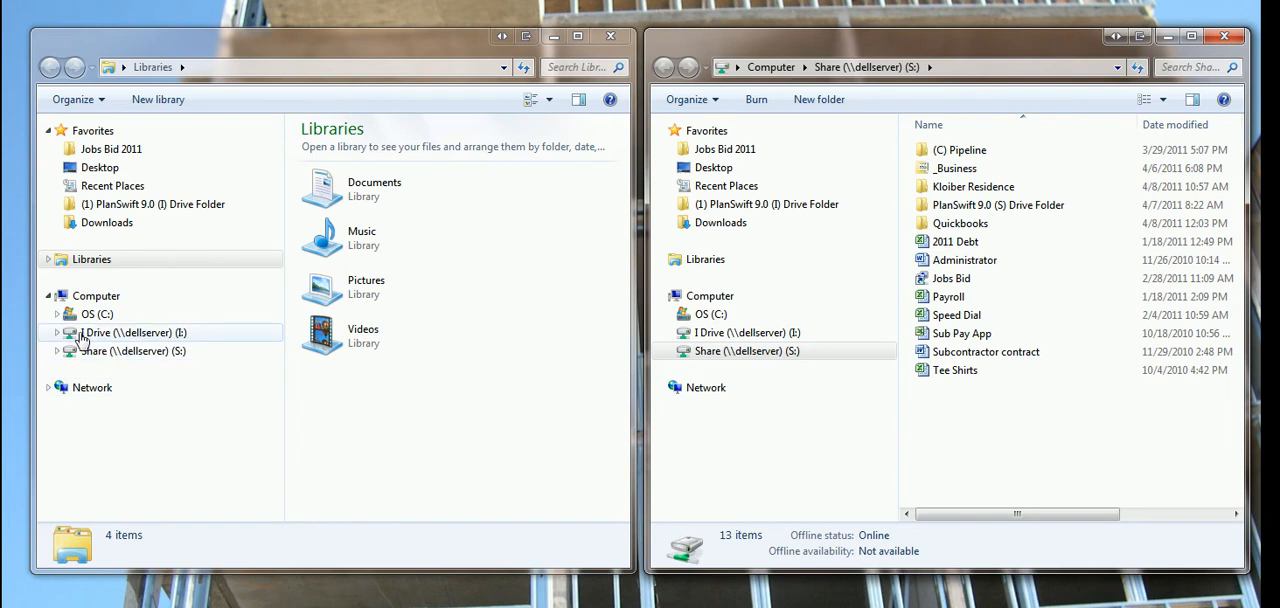
# Expand the C: drive's folder tree through Program Files (x86) down to the subfolders of PlanSwift9.
pyautogui.click(56, 314)
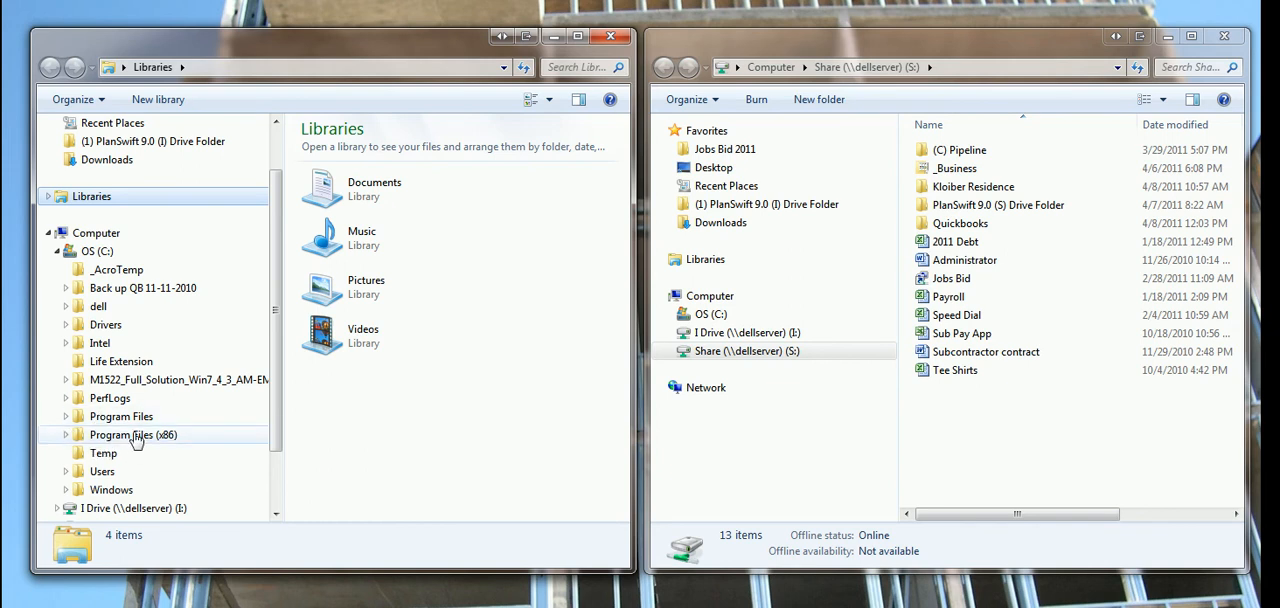
pyautogui.click(65, 437)
pyautogui.scroll(-5, 120, 355)
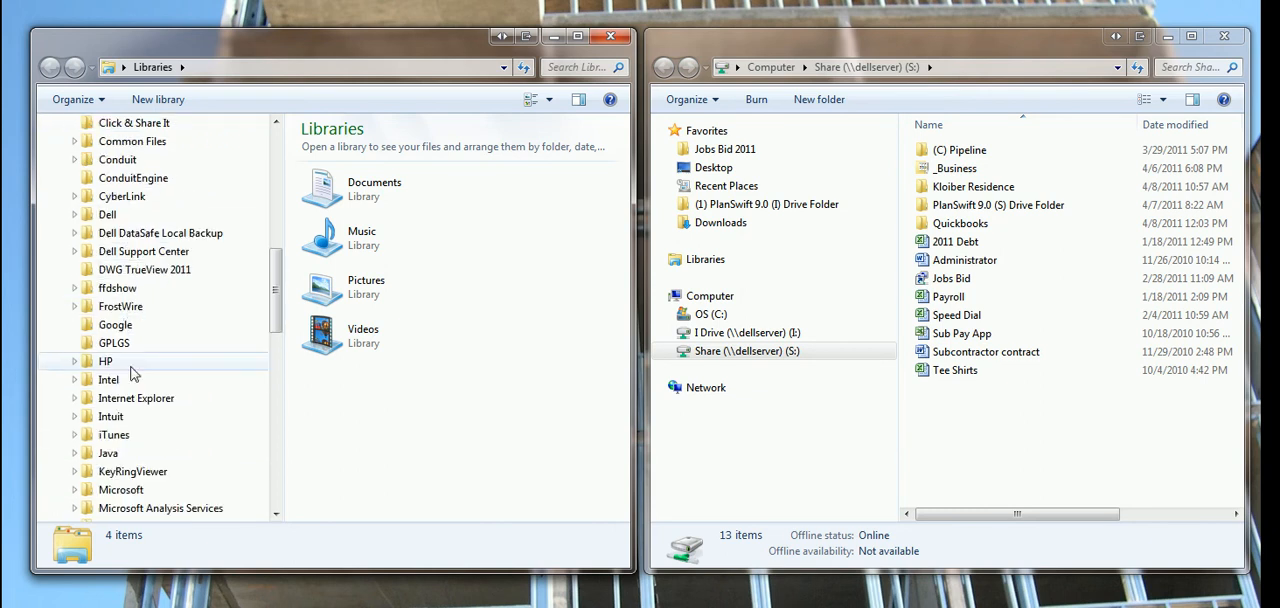
pyautogui.scroll(-4, 137, 373)
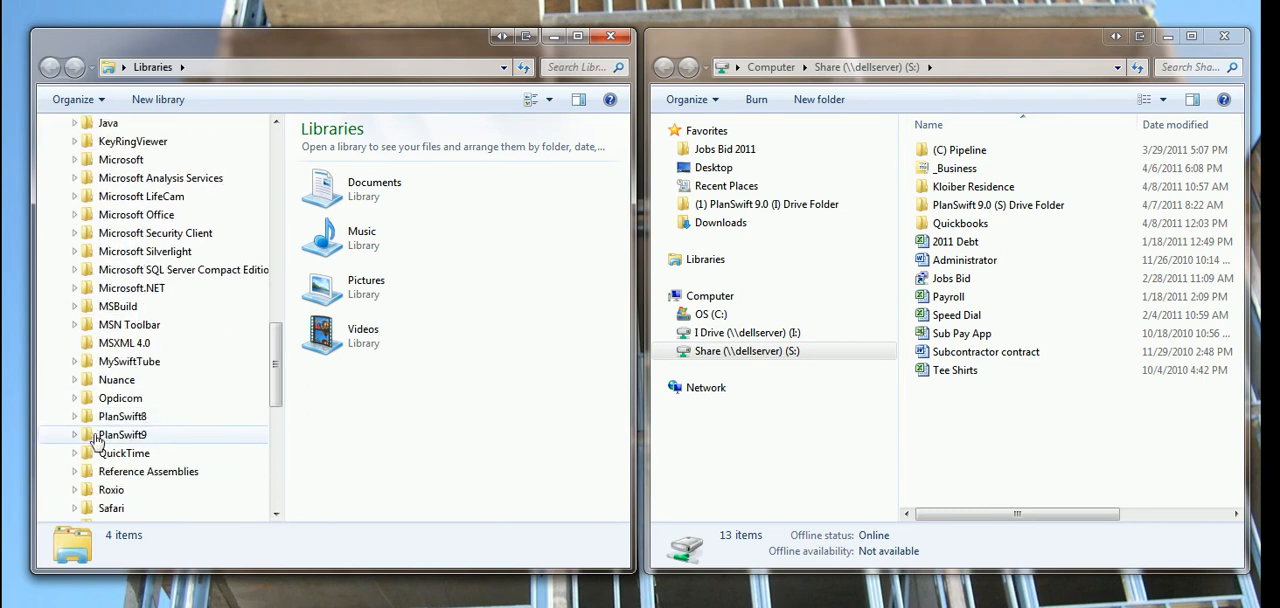
pyautogui.click(74, 435)
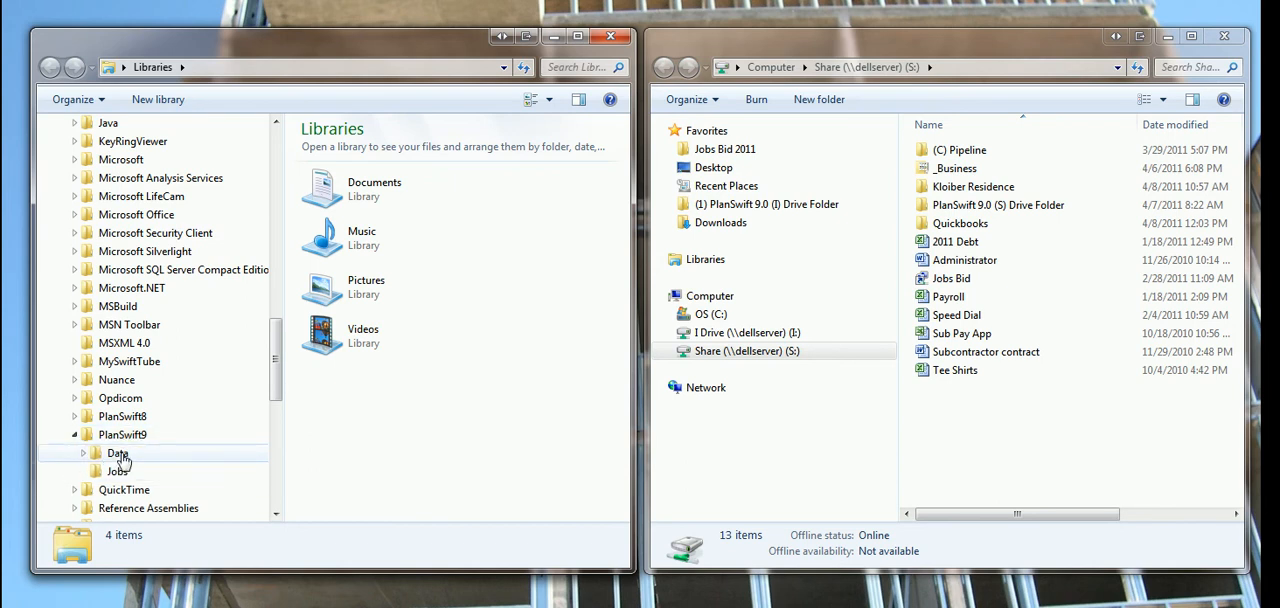
# Expand the S: share's folder tree and display the contents of Program Files (x86) on the C: drive for comparison.
pyautogui.click(720, 355)
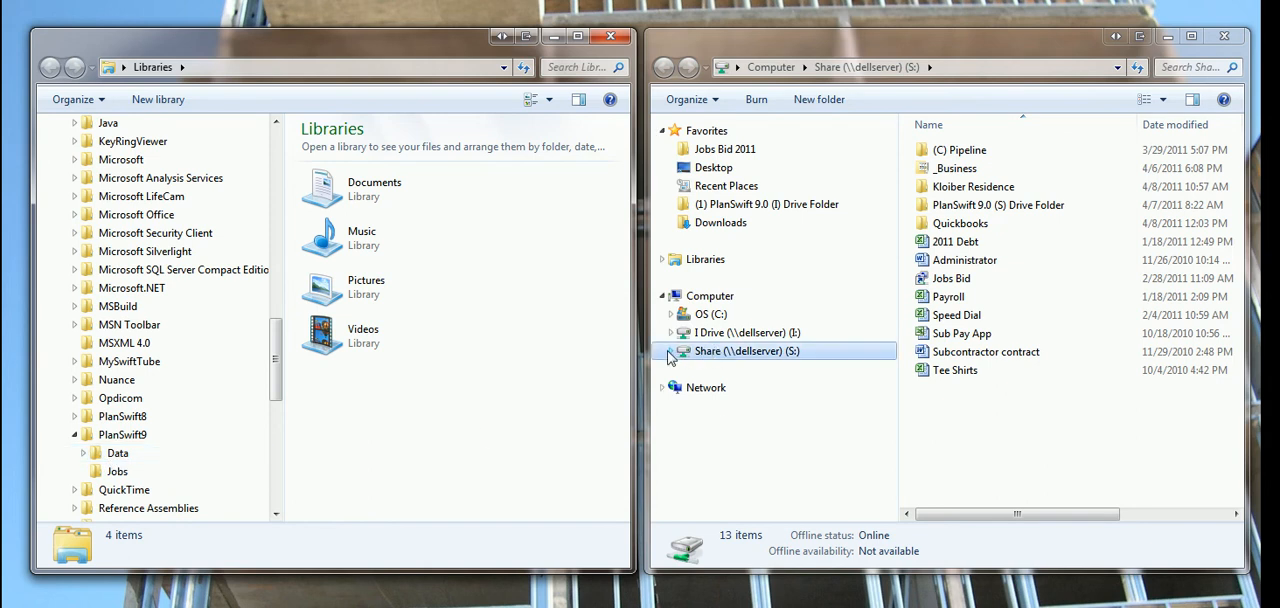
pyautogui.click(671, 351)
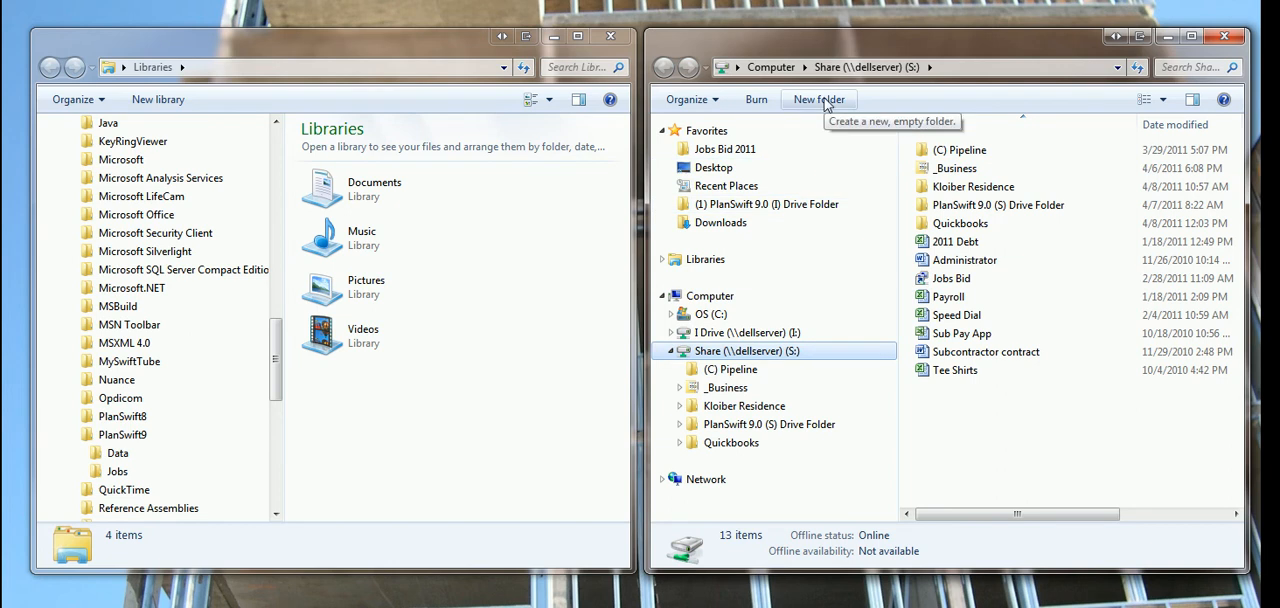
pyautogui.moveTo(272, 358); pyautogui.dragTo(274, 200)
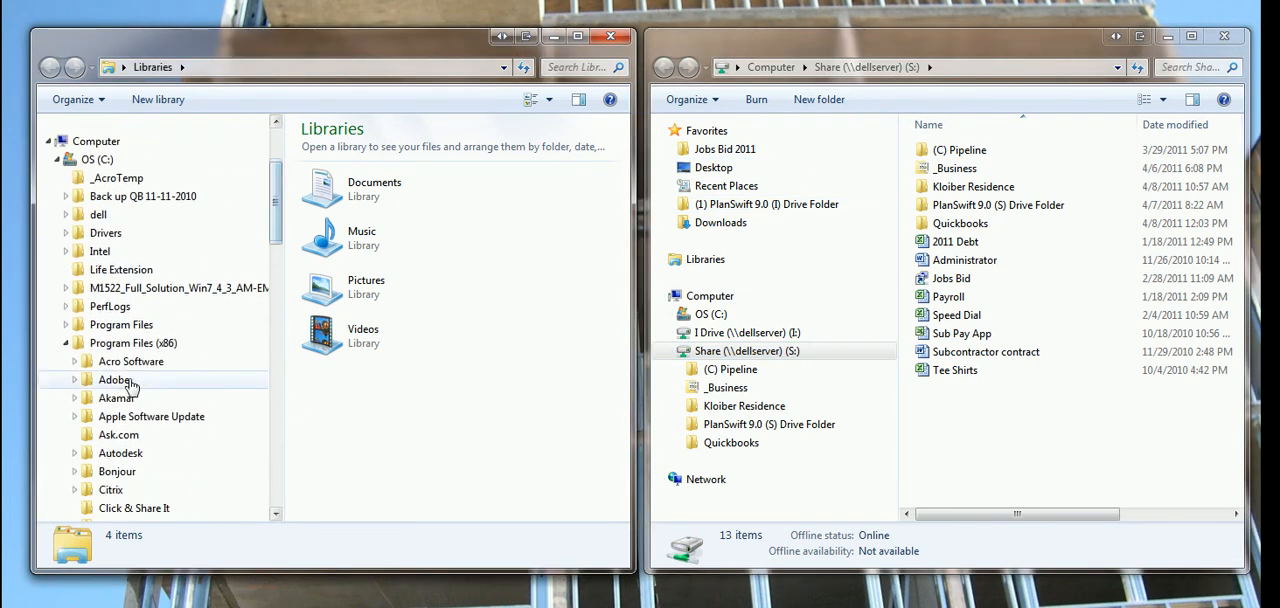
pyautogui.click(127, 343)
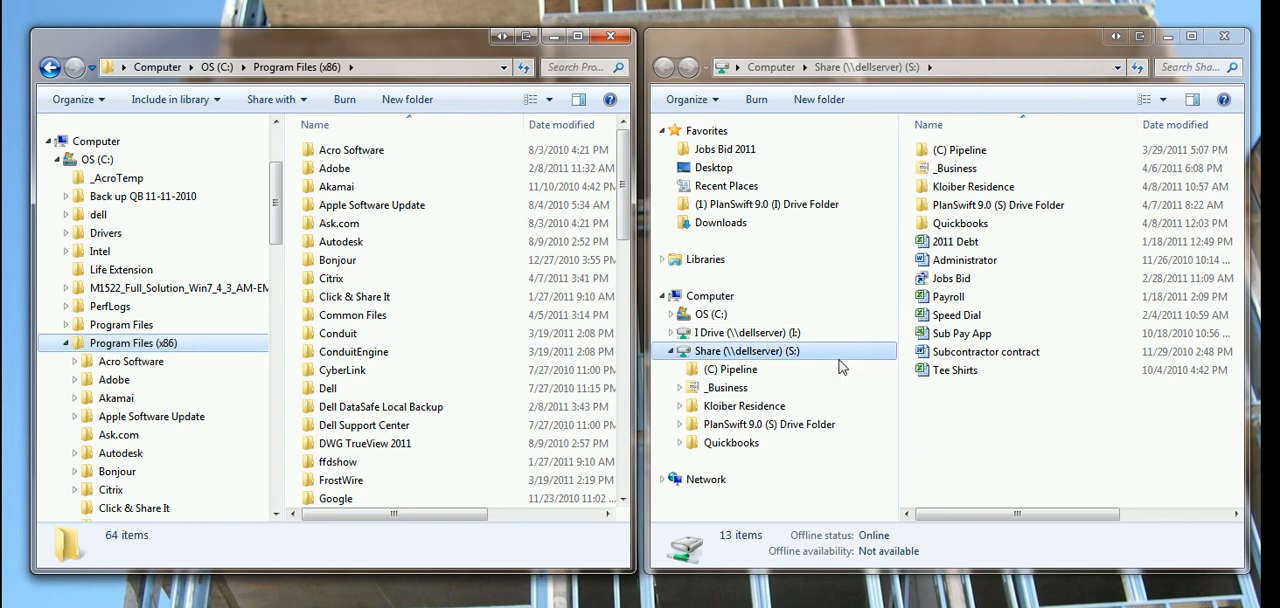
# Create a folder named Program Files (x86) in the root of the S: share.
pyautogui.click(788, 352)
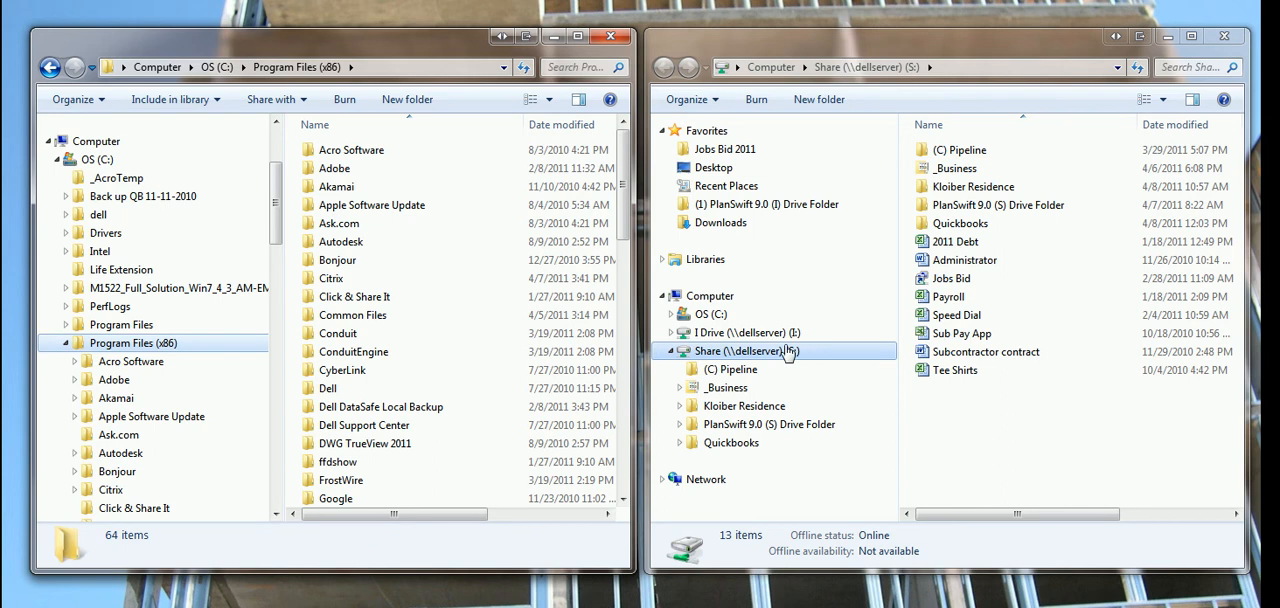
pyautogui.click(724, 350)
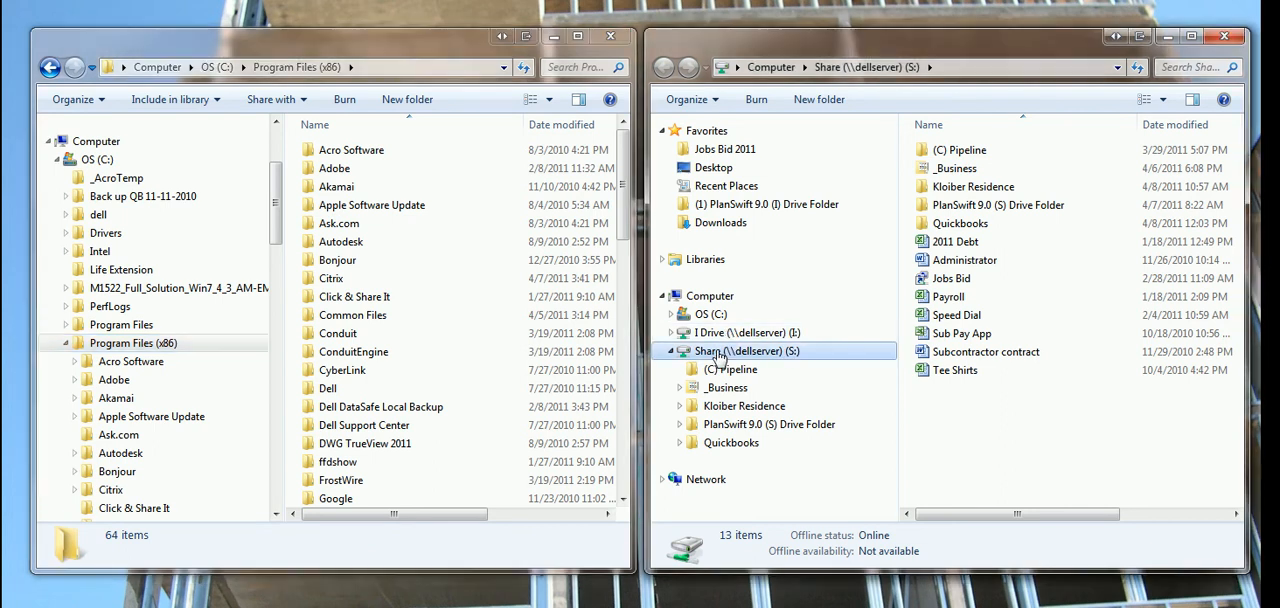
pyautogui.click(827, 100)
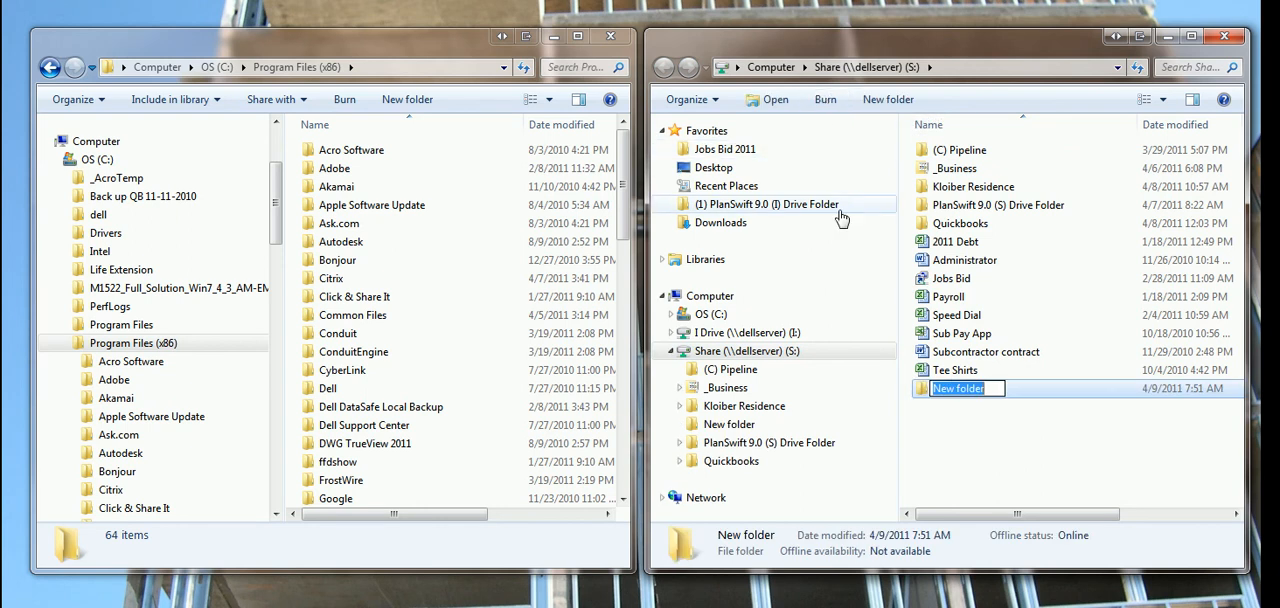
pyautogui.write('Program Files (')
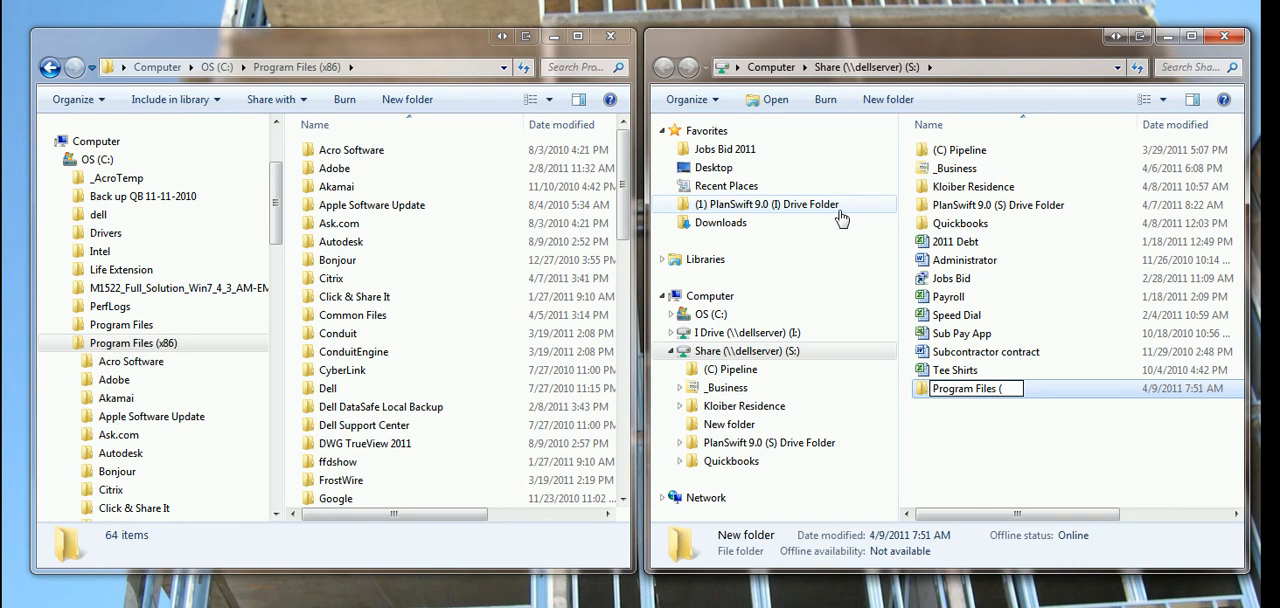
pyautogui.write('x86')
pyautogui.click(1022, 315)
# Create a folder named PlanSwift9 inside the S: share's Program Files (x86) folder.
pyautogui.doubleClick(930, 390)
pyautogui.click(771, 100)
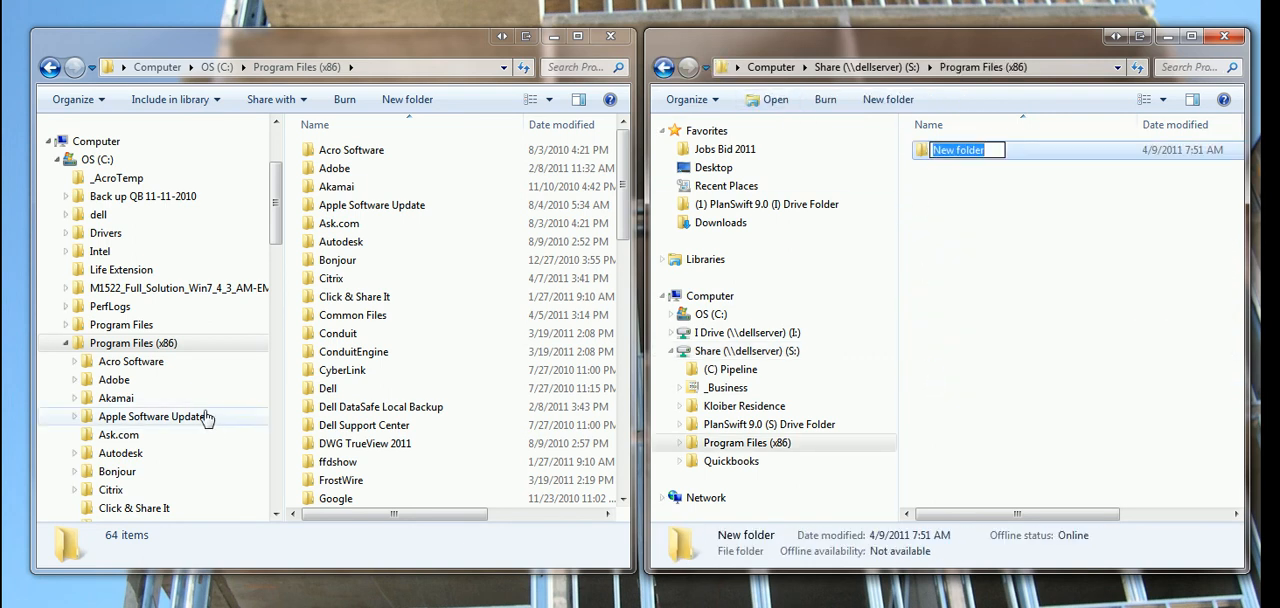
pyautogui.click(277, 287)
pyautogui.moveTo(277, 287); pyautogui.dragTo(191, 416)
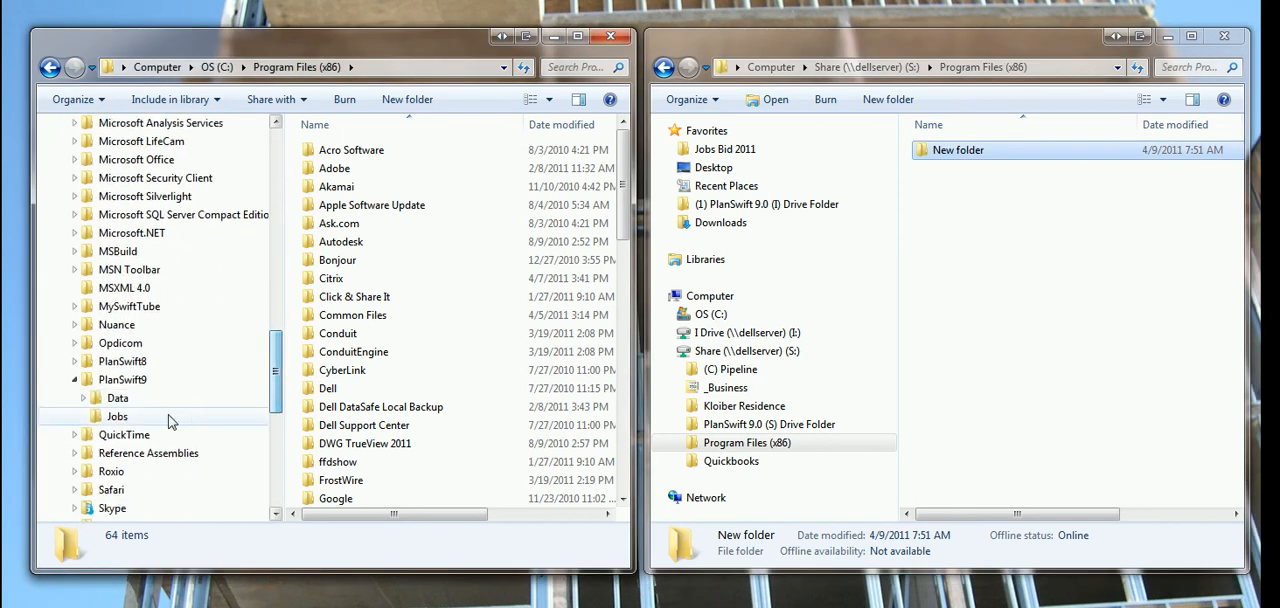
pyautogui.click(962, 155)
pyautogui.click(962, 152)
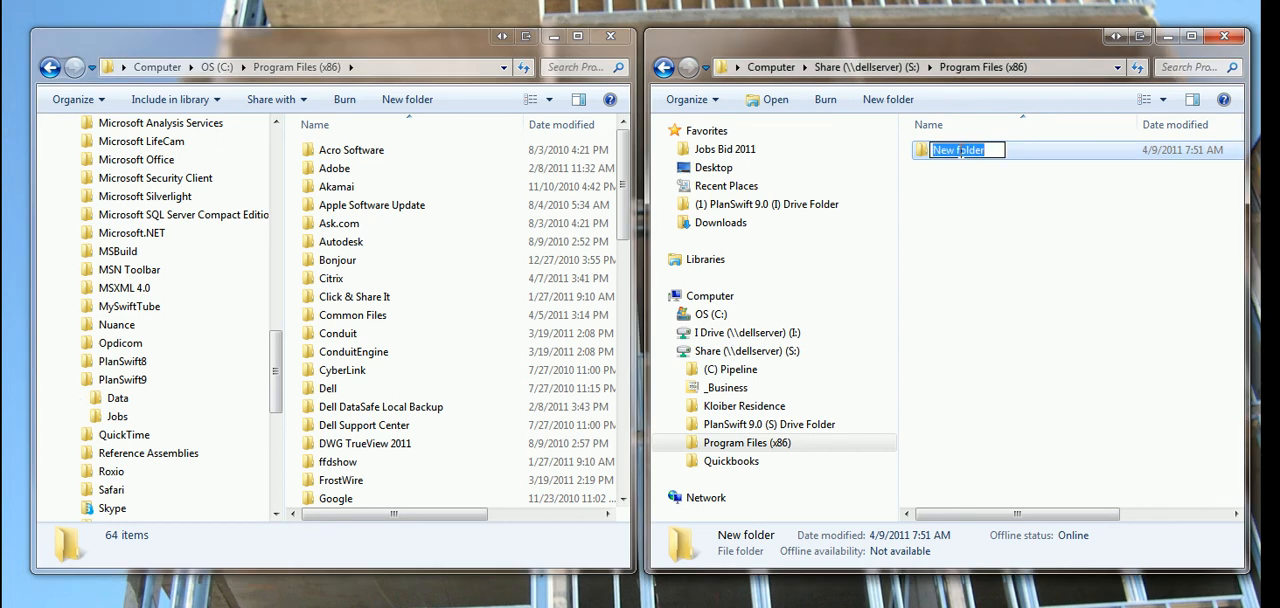
pyautogui.write('Plan')
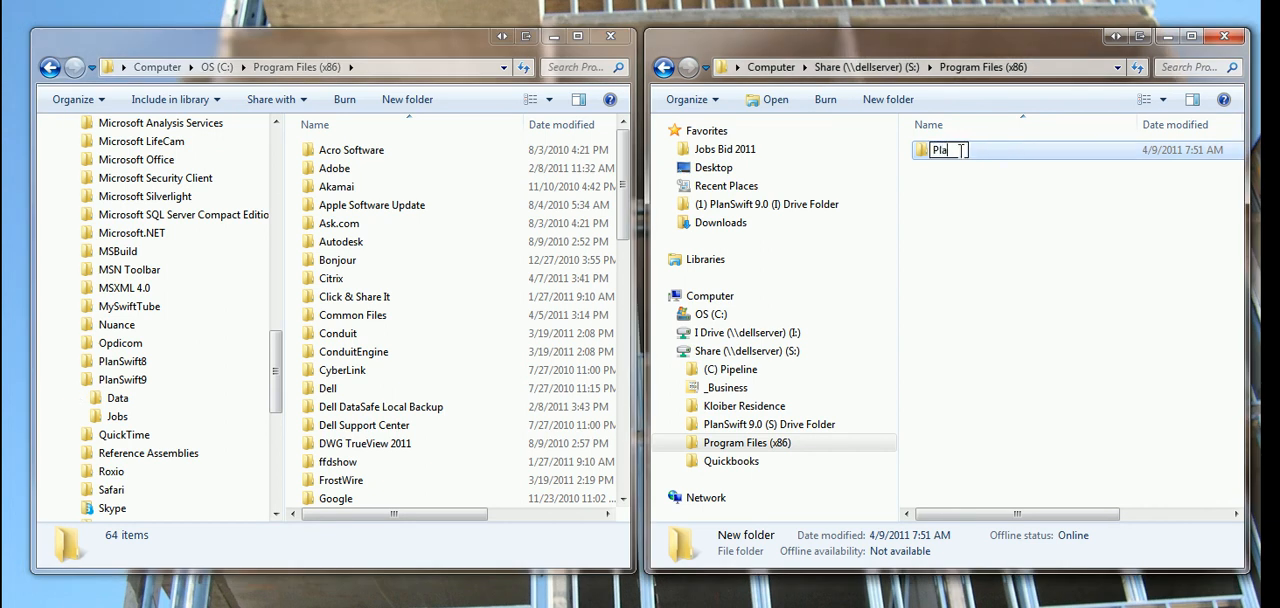
pyautogui.write('Swift9')
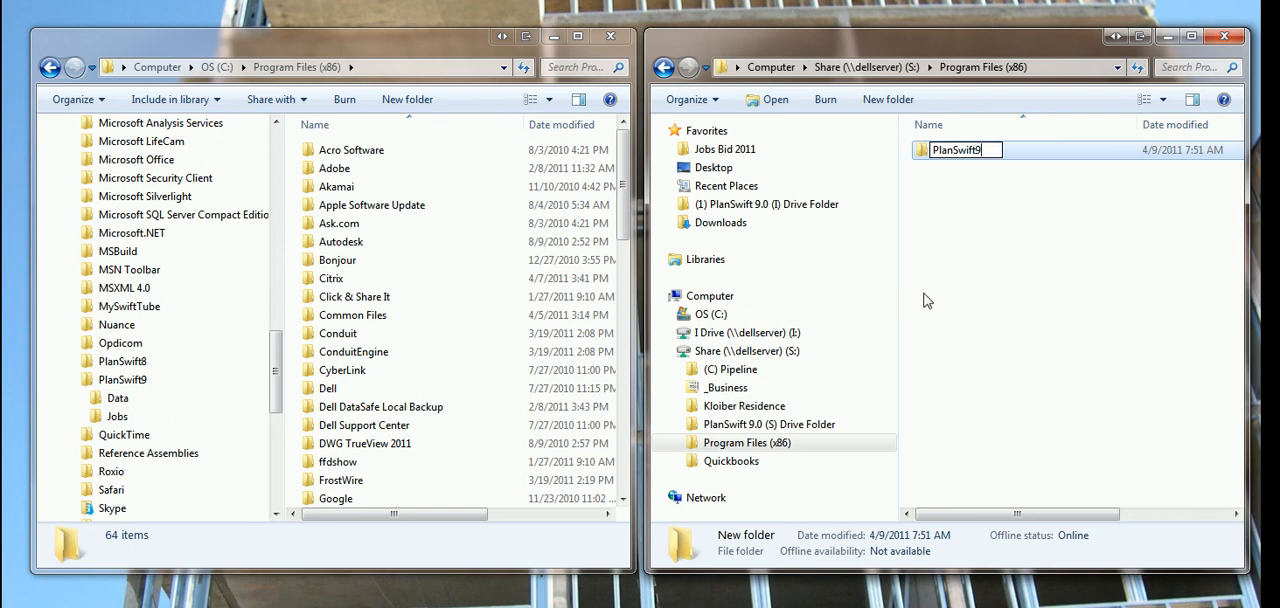
pyautogui.click(976, 280)
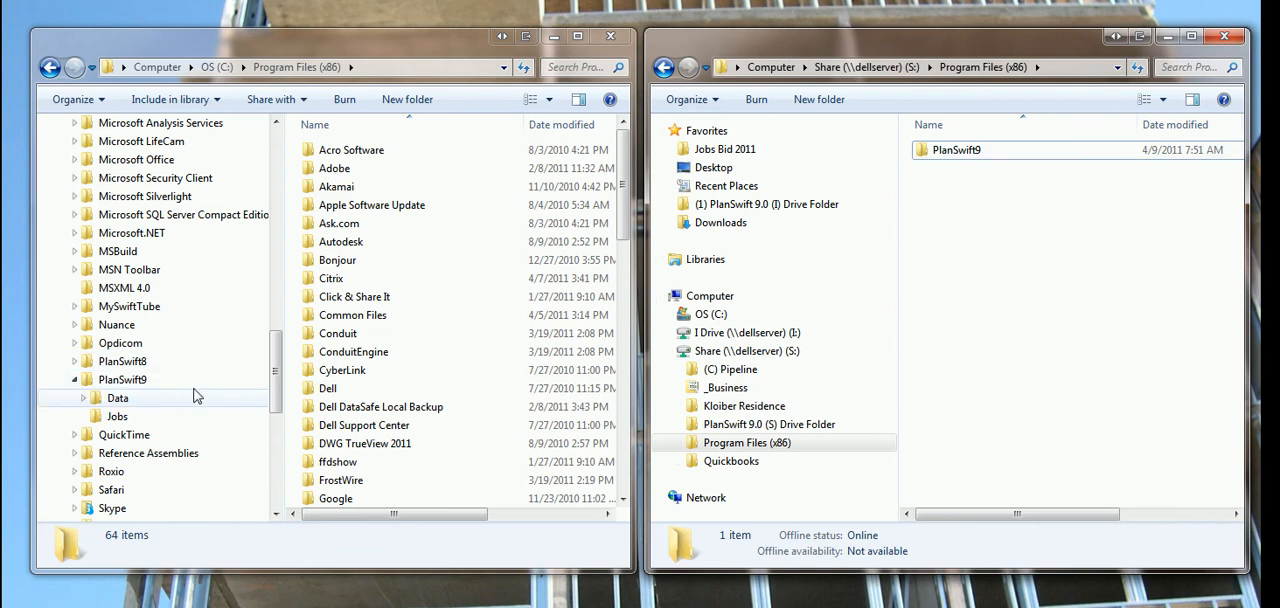
# Copy the Data folder from PlanSwift9 on the C: drive into S:\Program Files (x86)\PlanSwift9 and collapse the expanded folder trees.
pyautogui.doubleClick(926, 152)
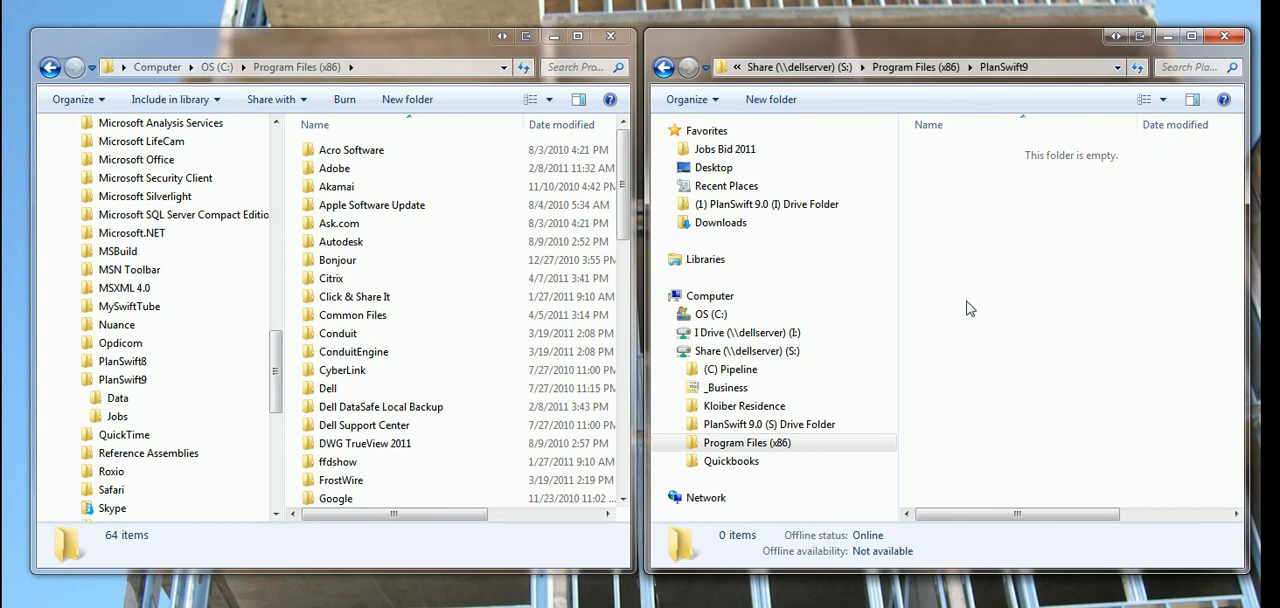
pyautogui.click(108, 399)
pyautogui.rightClick(104, 400)
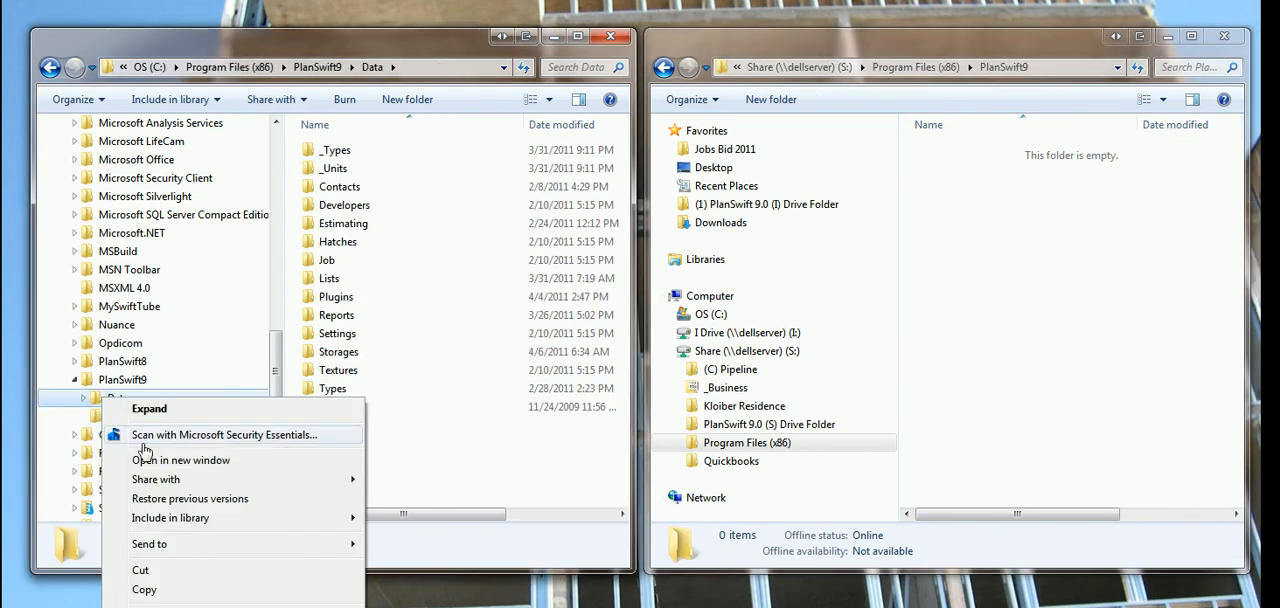
pyautogui.click(143, 591)
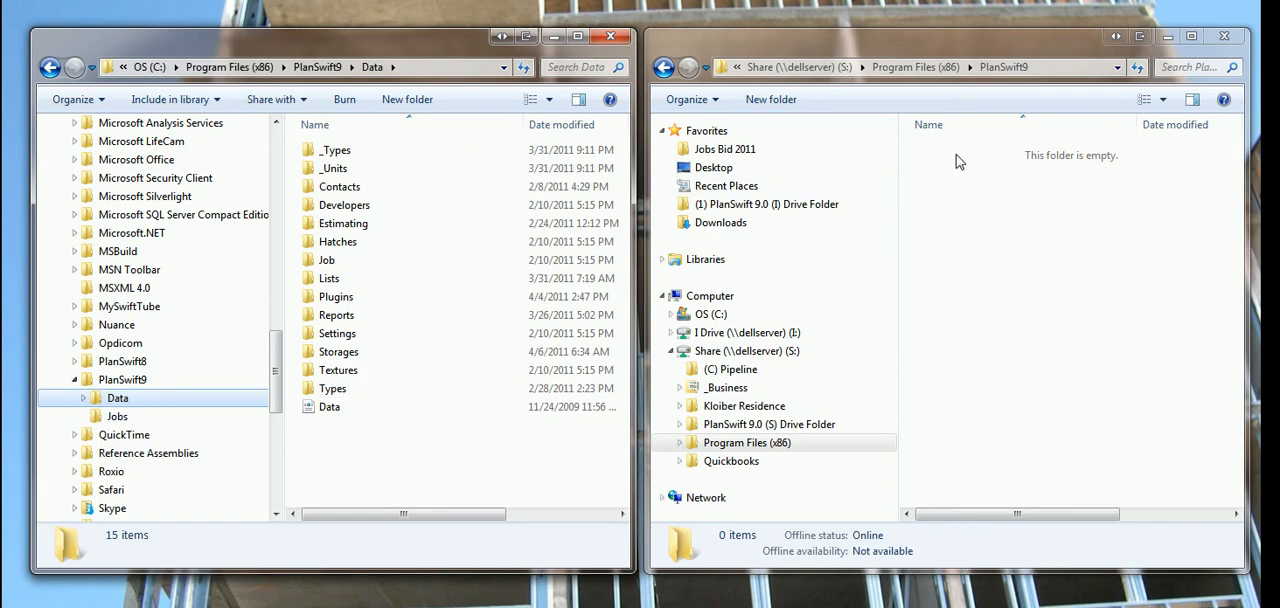
pyautogui.click(1000, 205)
pyautogui.rightClick(998, 205)
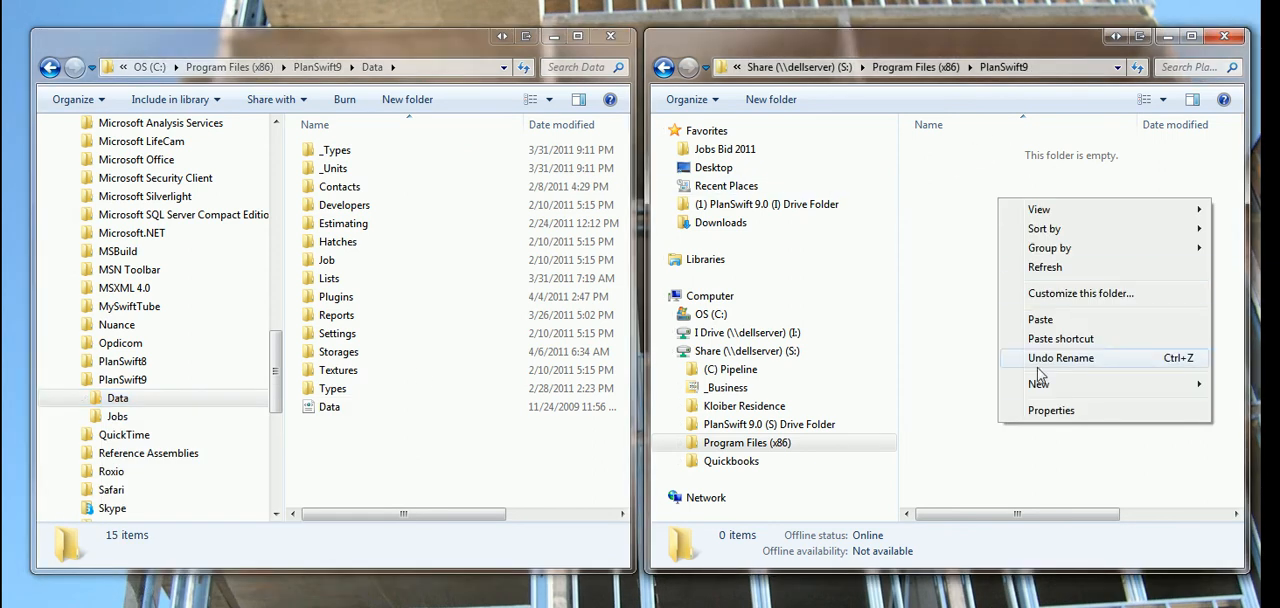
pyautogui.moveTo(1040, 394)
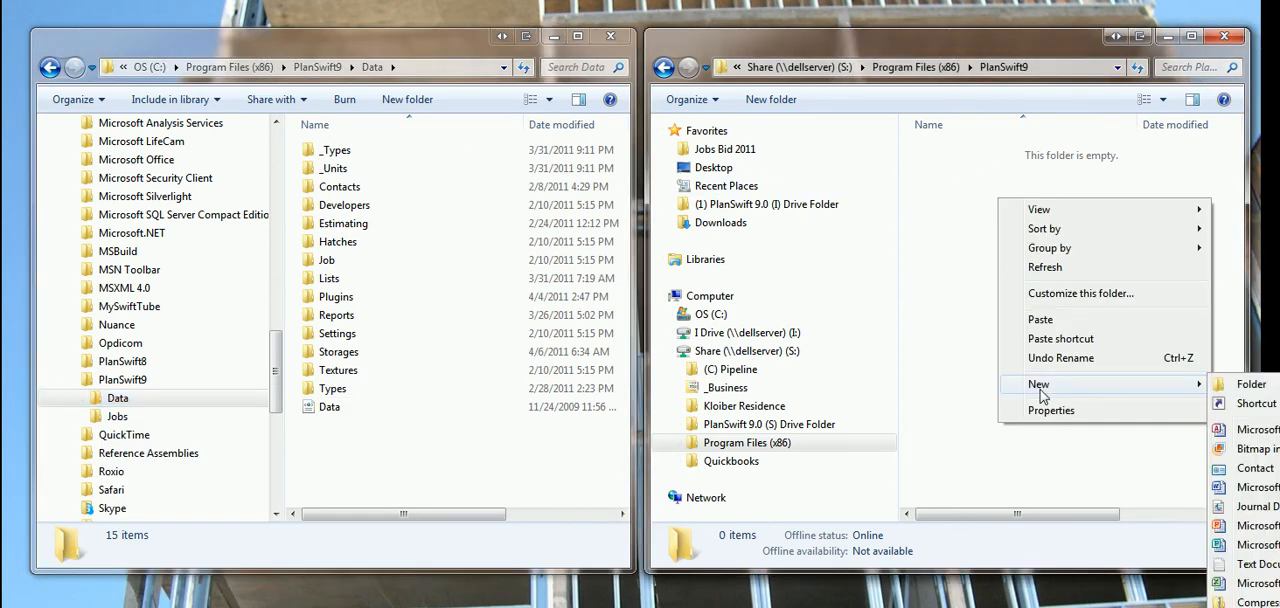
pyautogui.click(1046, 322)
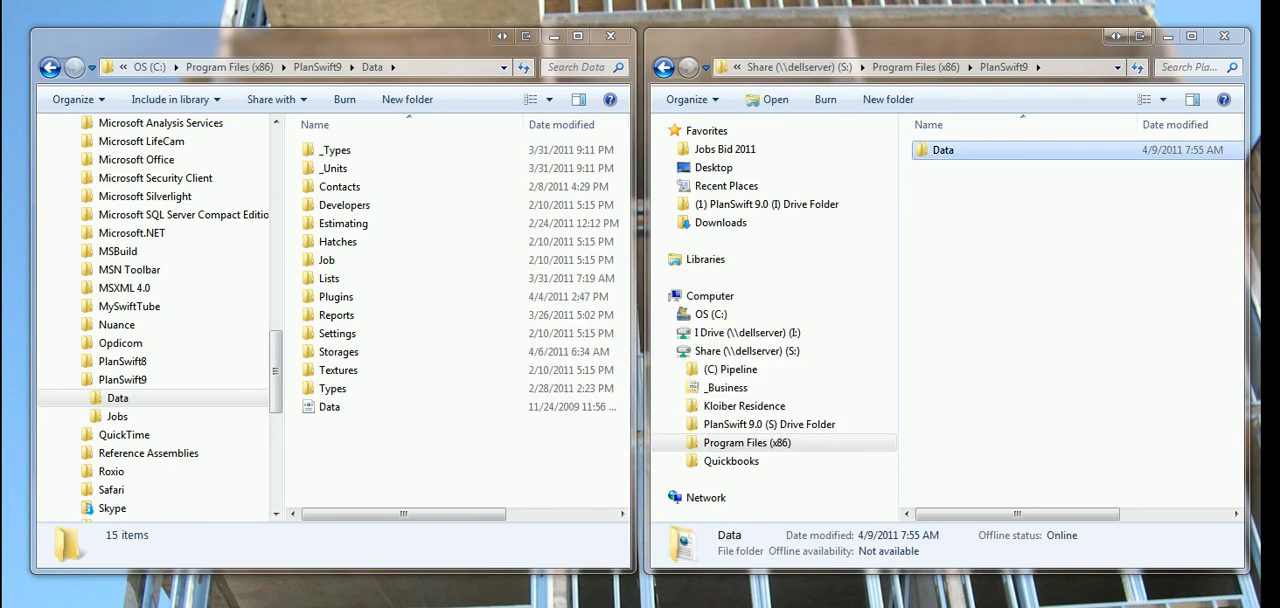
pyautogui.click(673, 352)
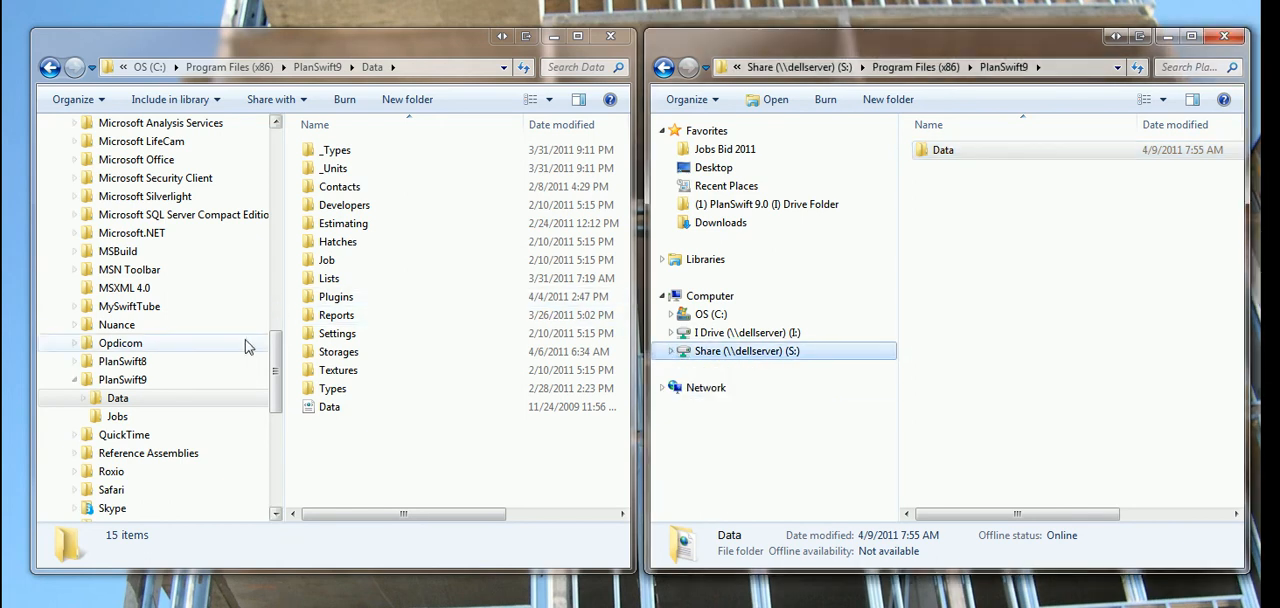
pyautogui.click(76, 380)
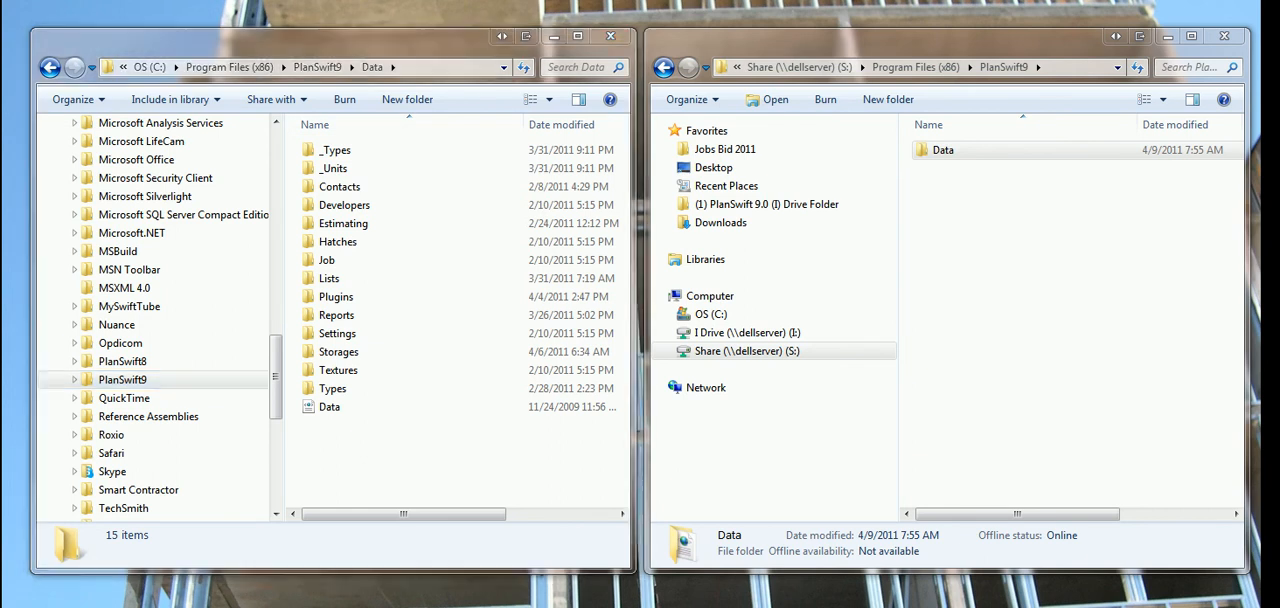
# Switch to Access, open the DPpricing database from S:\Program Files (x86)\PlanSwift9\Data\Plugins\DP-Pricing\DP-DB, and close it again.
pyautogui.click(580, 5)
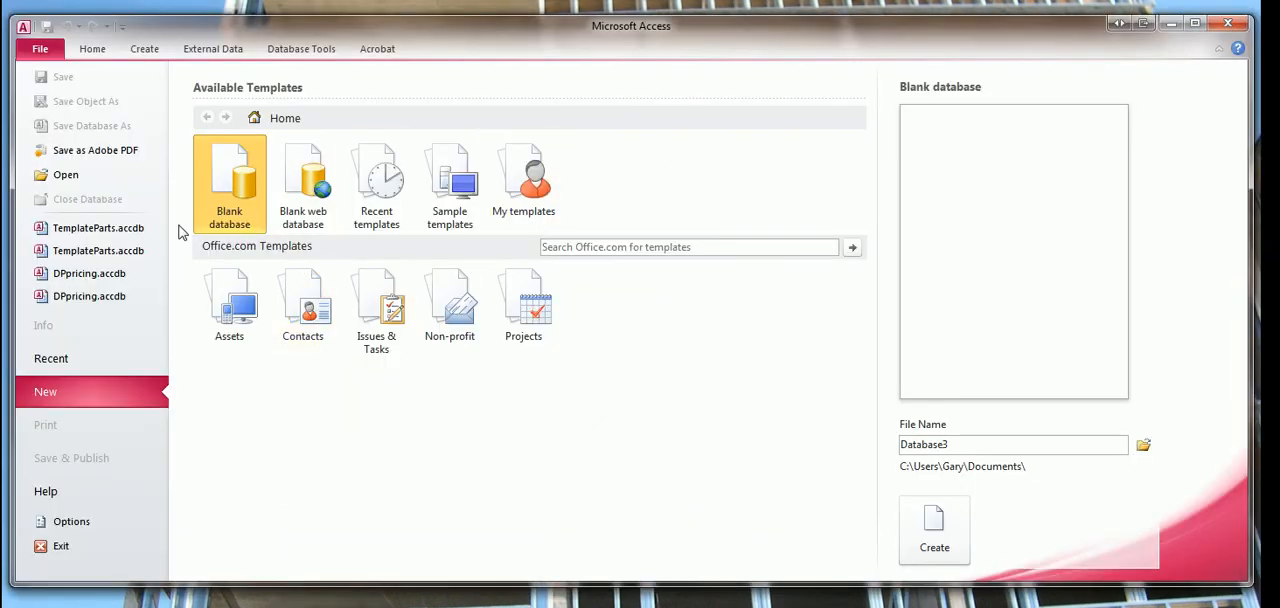
pyautogui.click(63, 178)
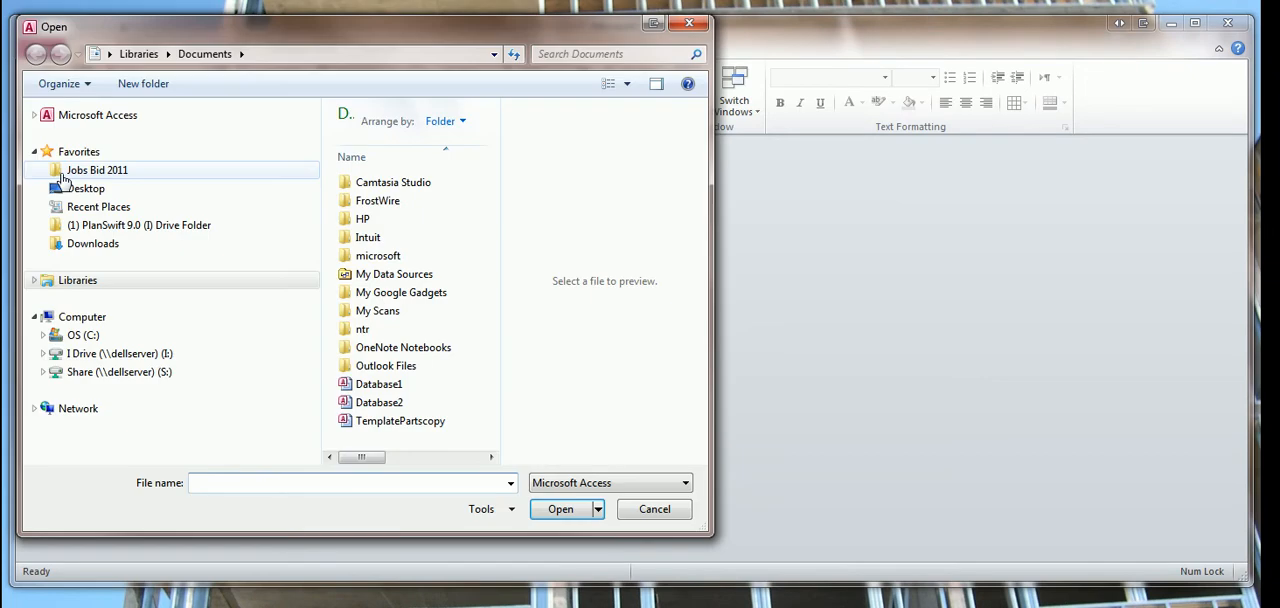
pyautogui.click(44, 371)
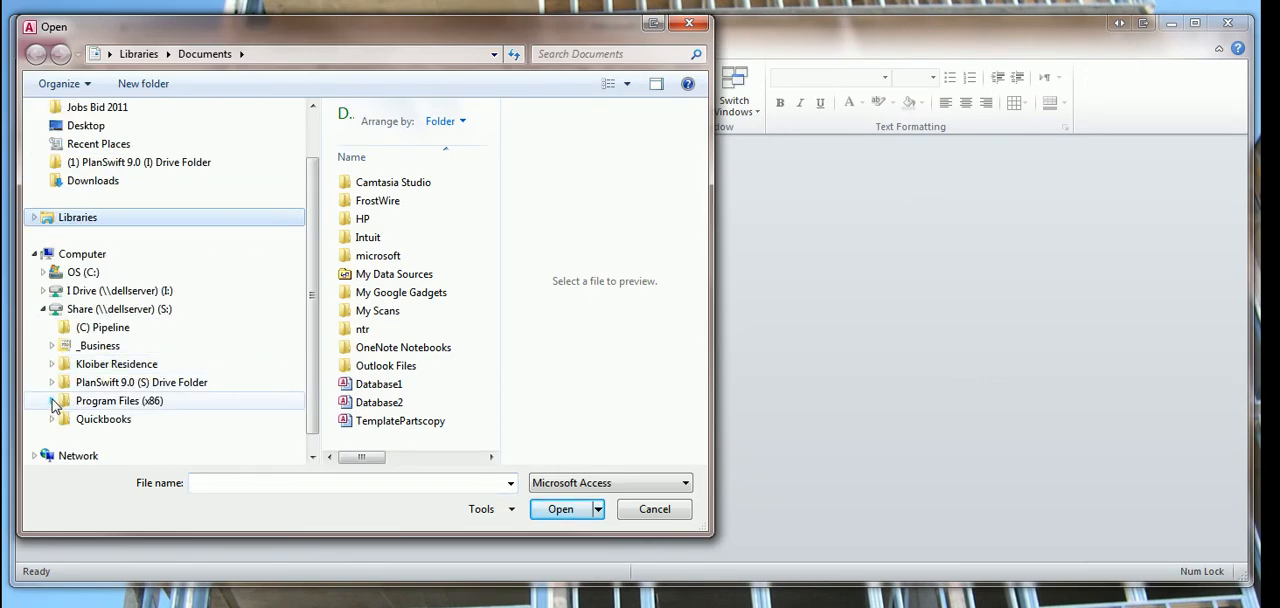
pyautogui.click(52, 401)
pyautogui.click(59, 419)
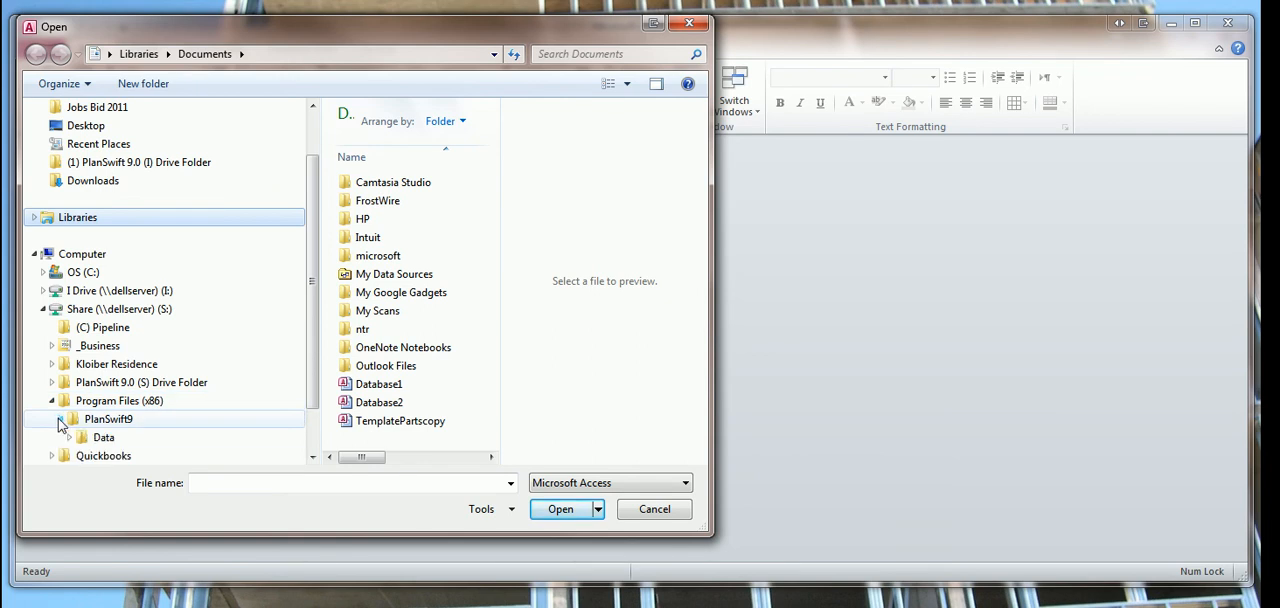
pyautogui.click(69, 440)
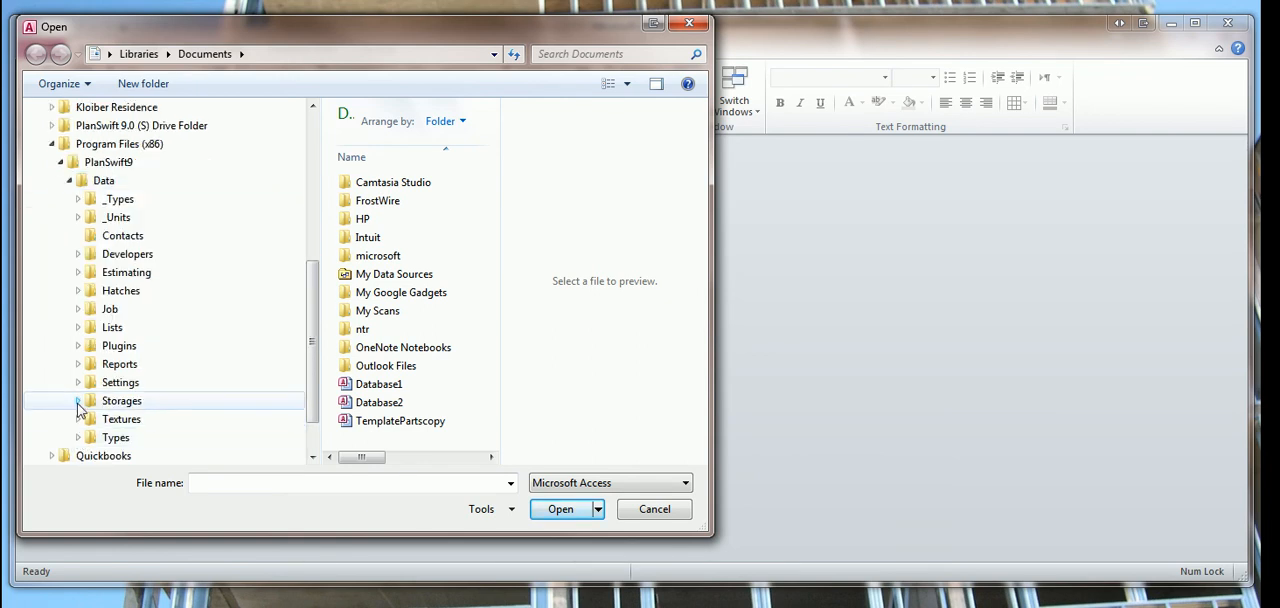
pyautogui.click(80, 346)
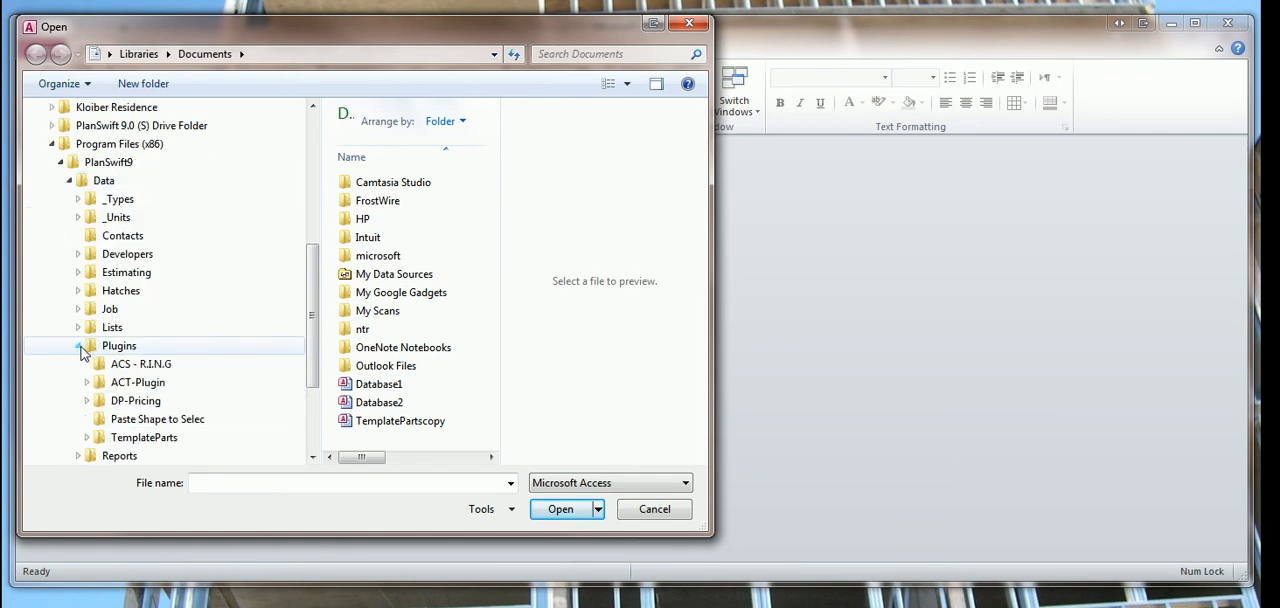
pyautogui.click(87, 401)
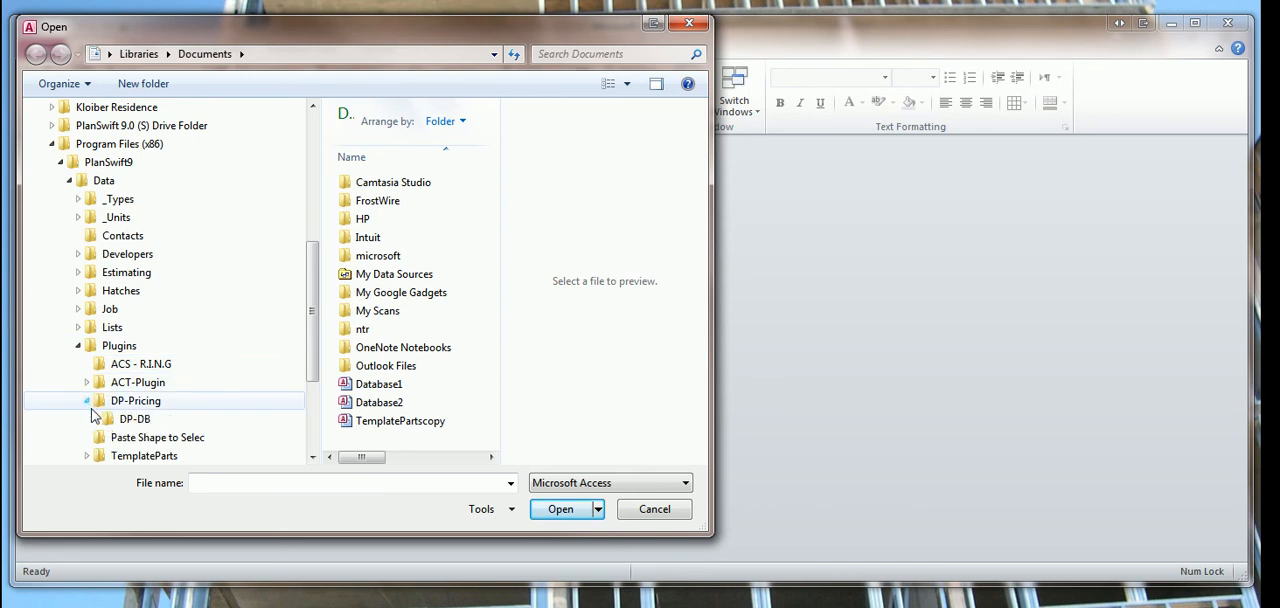
pyautogui.click(108, 420)
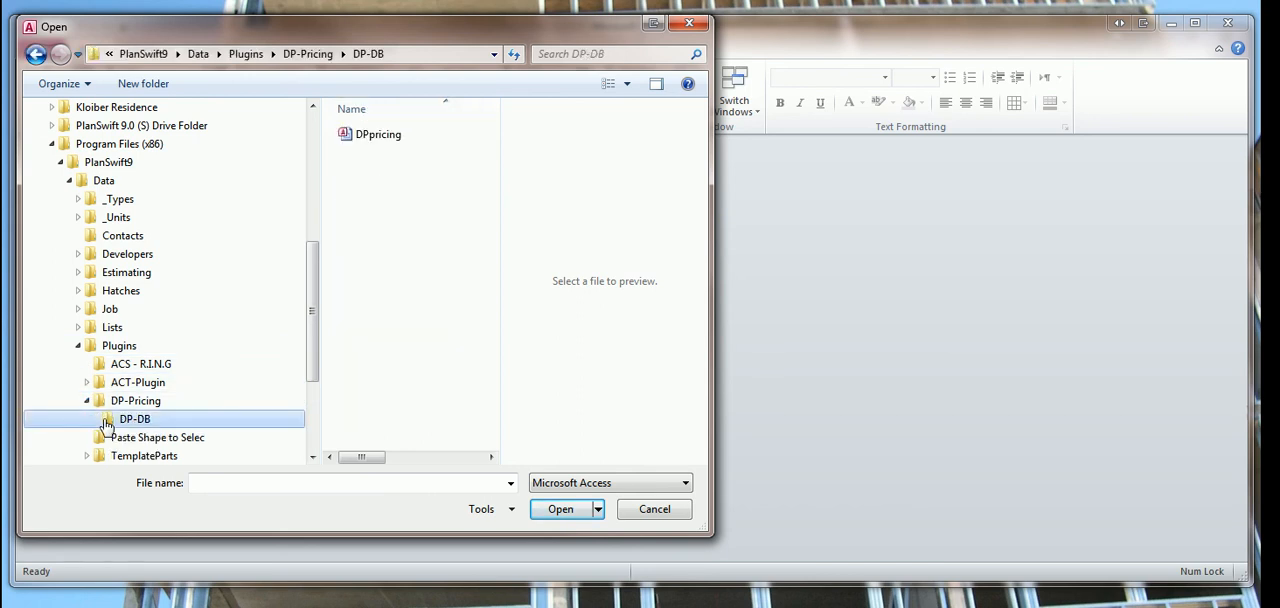
pyautogui.doubleClick(372, 138)
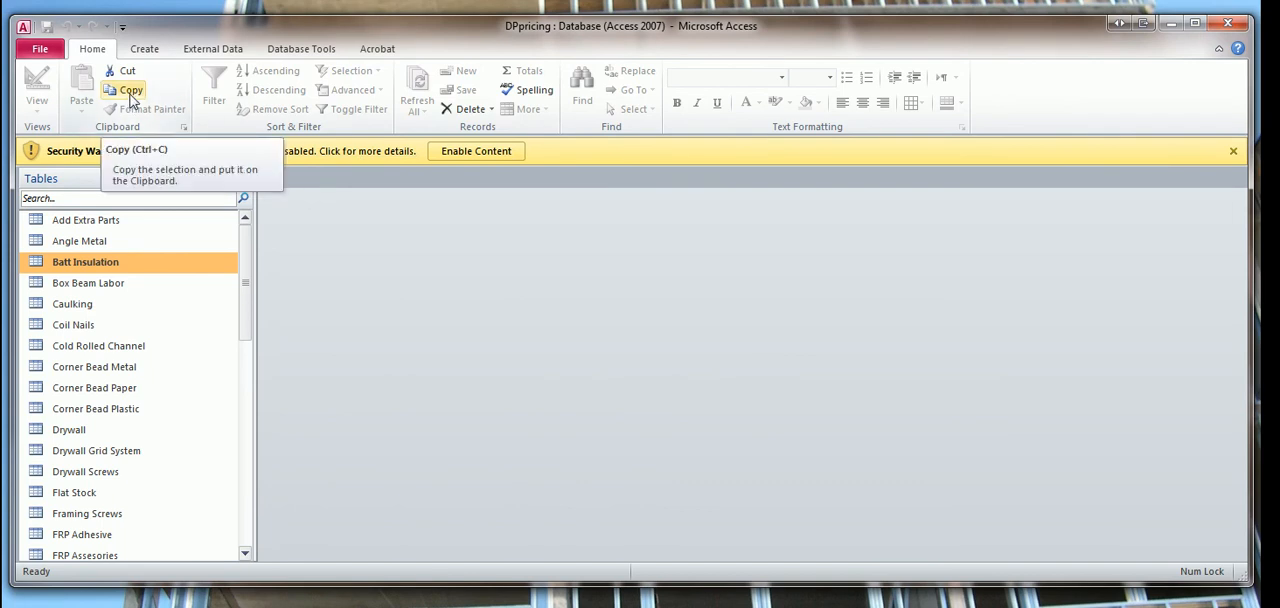
pyautogui.click(24, 28)
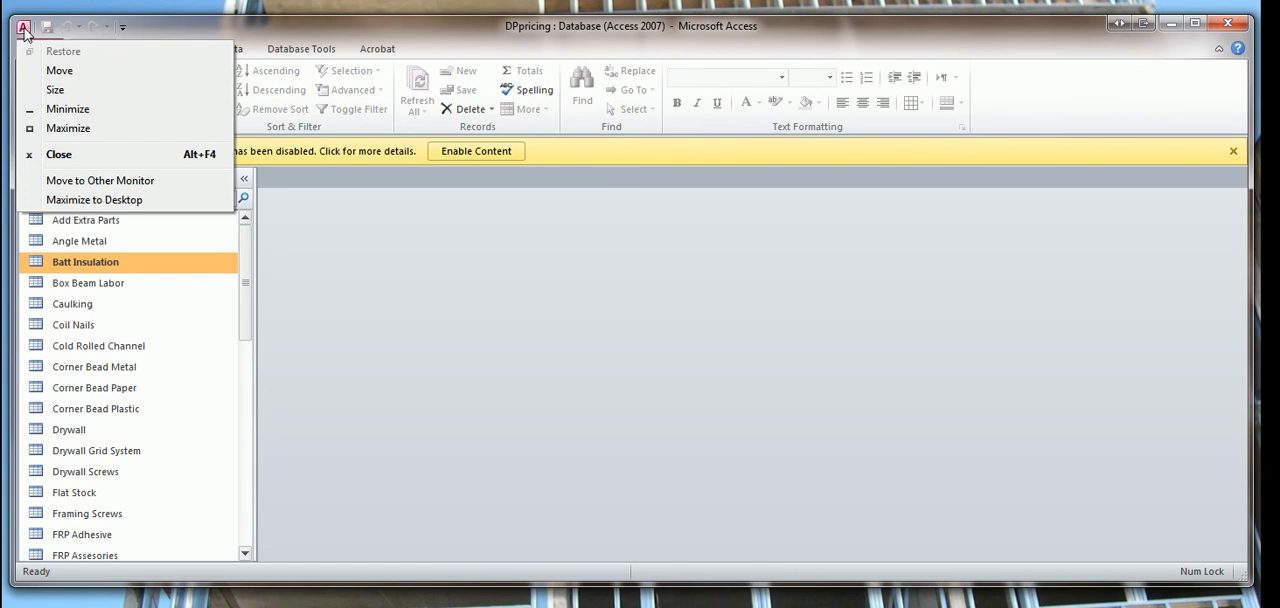
pyautogui.click(59, 154)
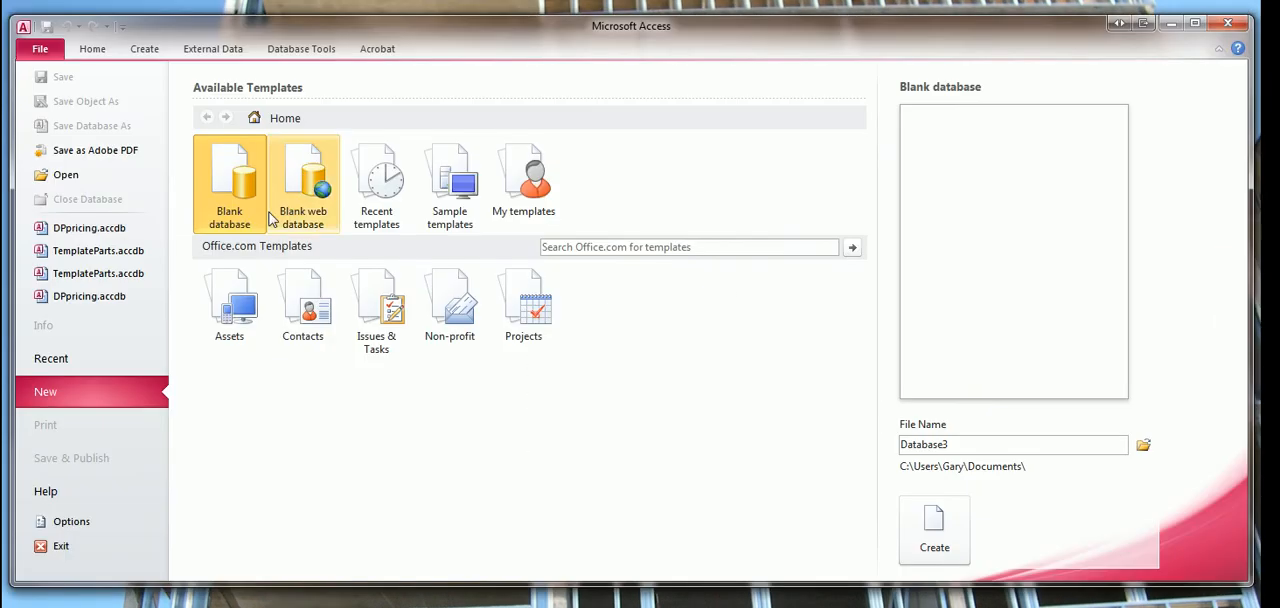
# Open the TemplateParts database from S:\Program Files (x86)\PlanSwift9\Data\Plugins\TemplateParts\TemplateParts.
pyautogui.click(66, 174)
pyautogui.click(43, 371)
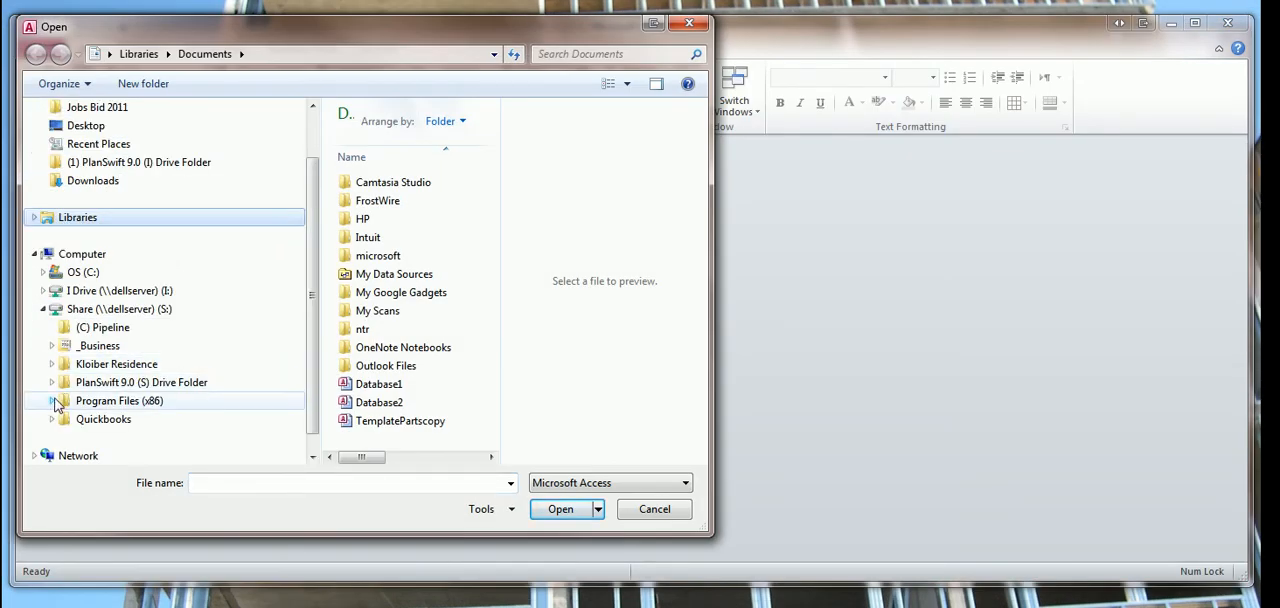
pyautogui.click(52, 401)
pyautogui.click(61, 419)
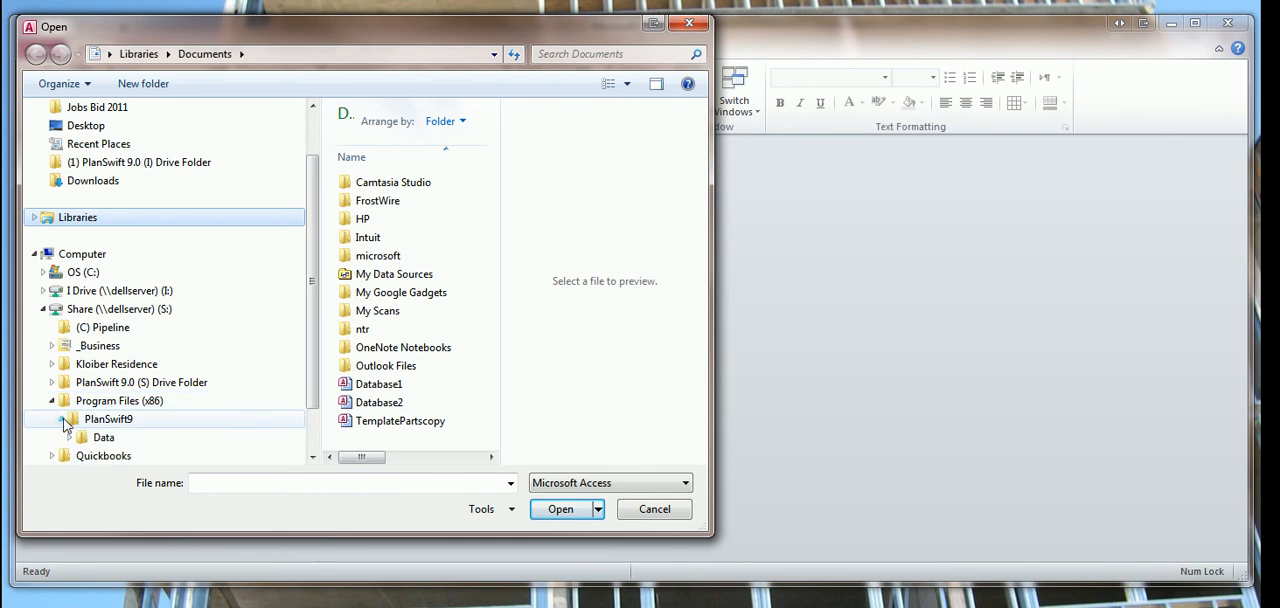
pyautogui.click(69, 439)
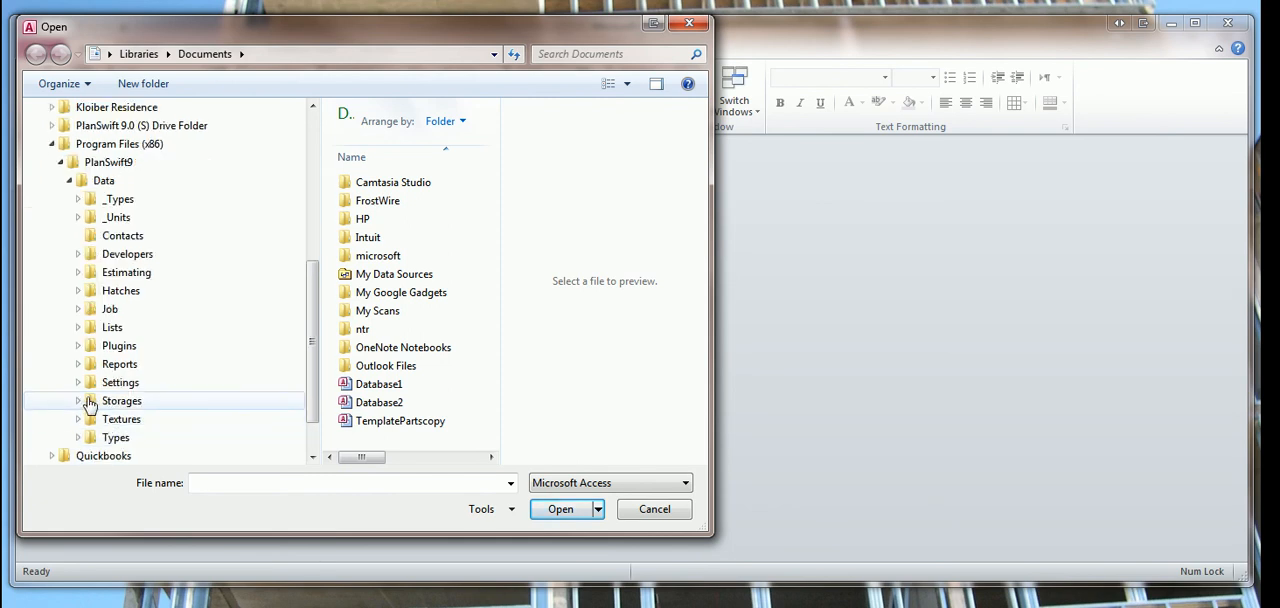
pyautogui.click(79, 345)
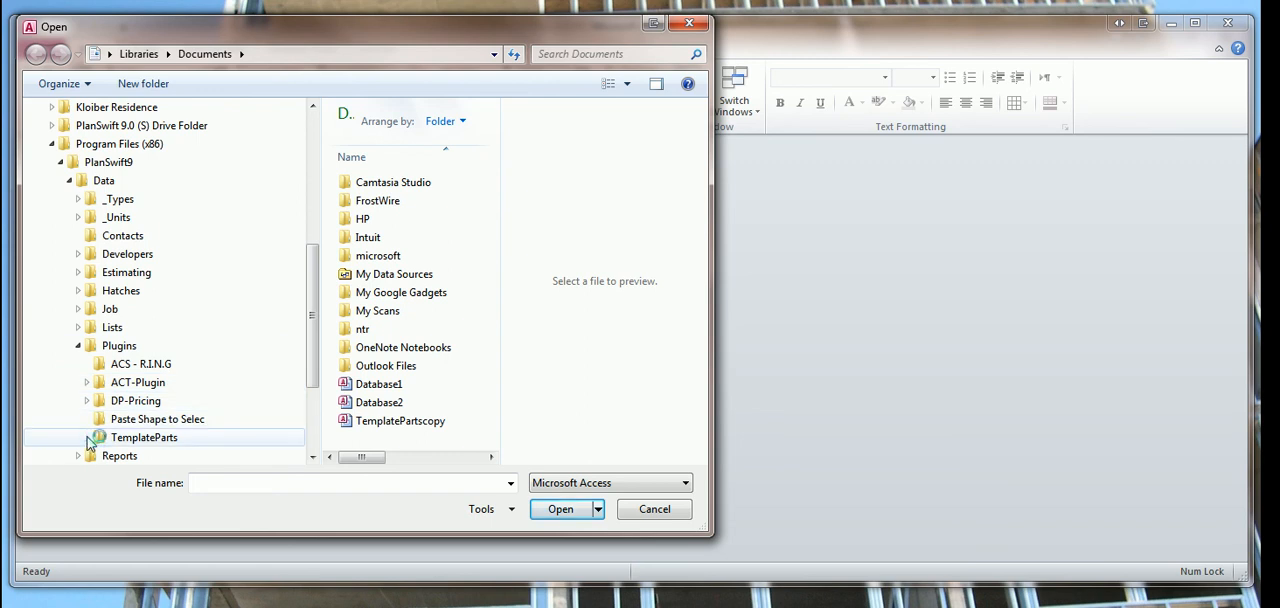
pyautogui.click(138, 438)
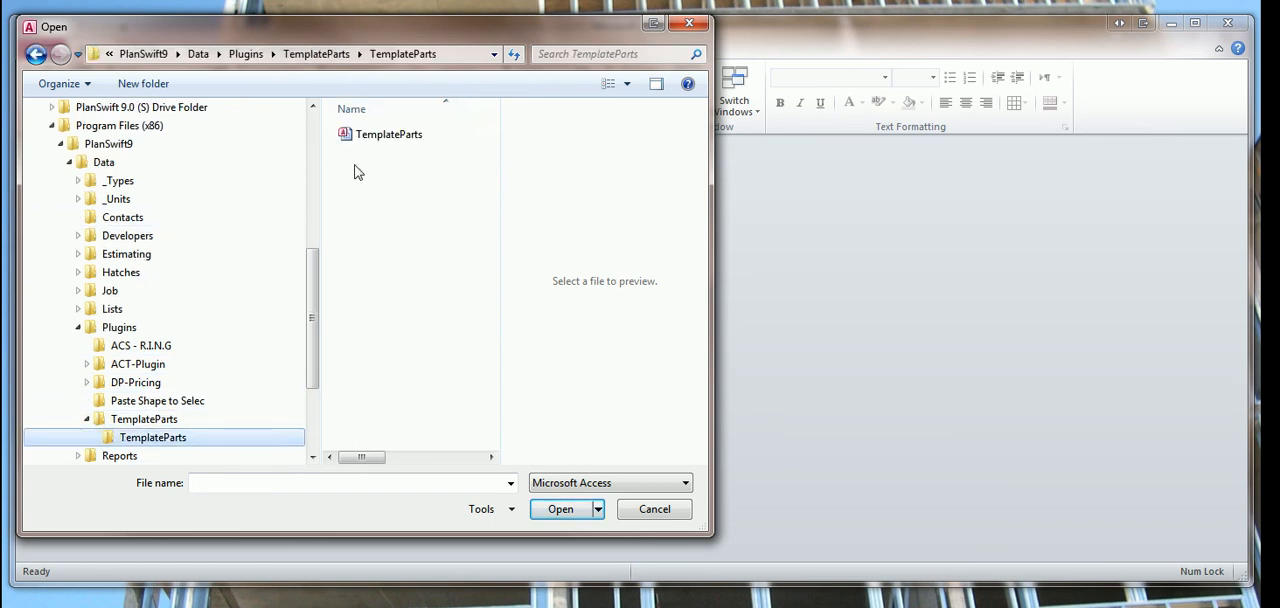
pyautogui.doubleClick(386, 137)
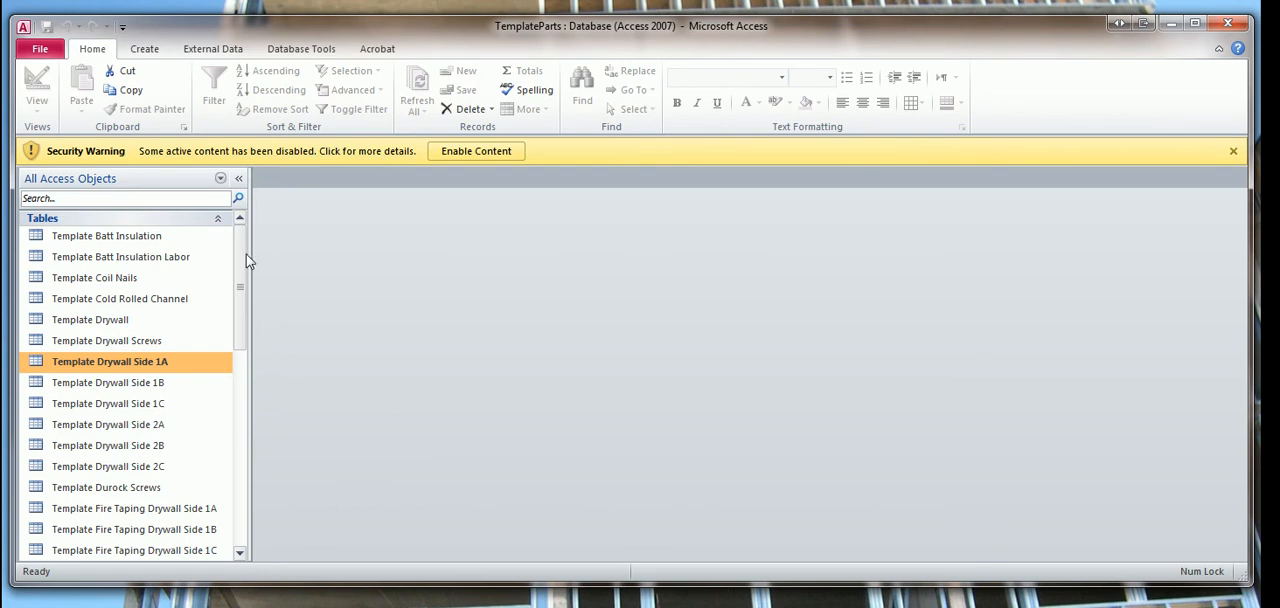
# Browse the S: share's Plugins folder again to reopen the TemplateParts database, and close Access.
pyautogui.click(40, 50)
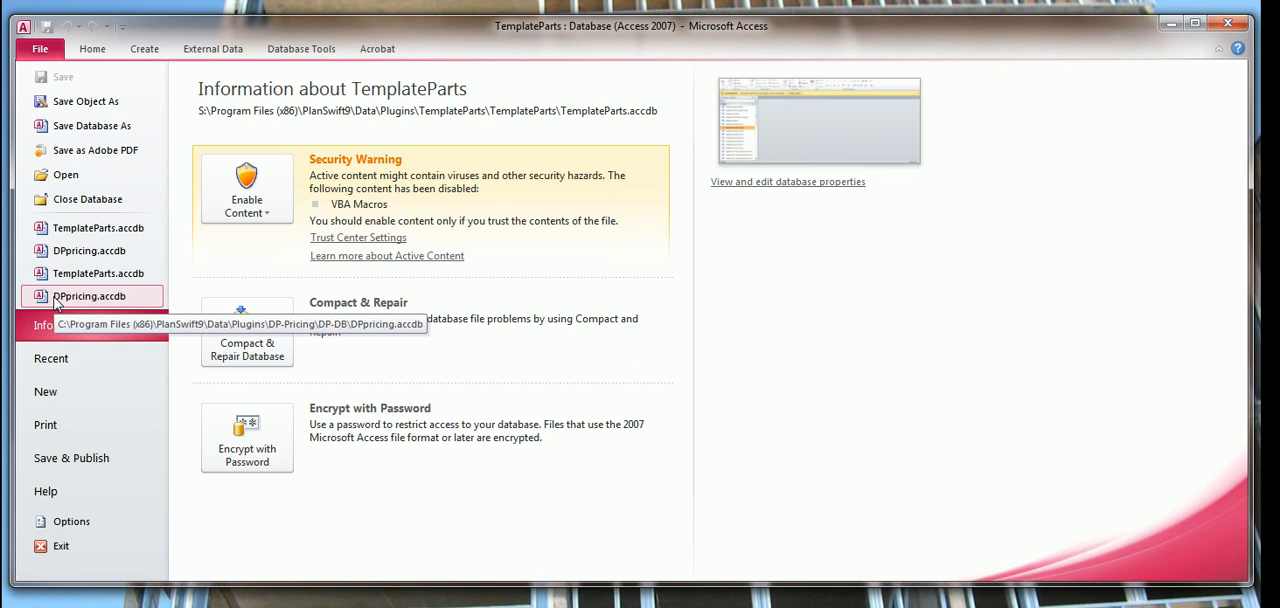
pyautogui.click(66, 177)
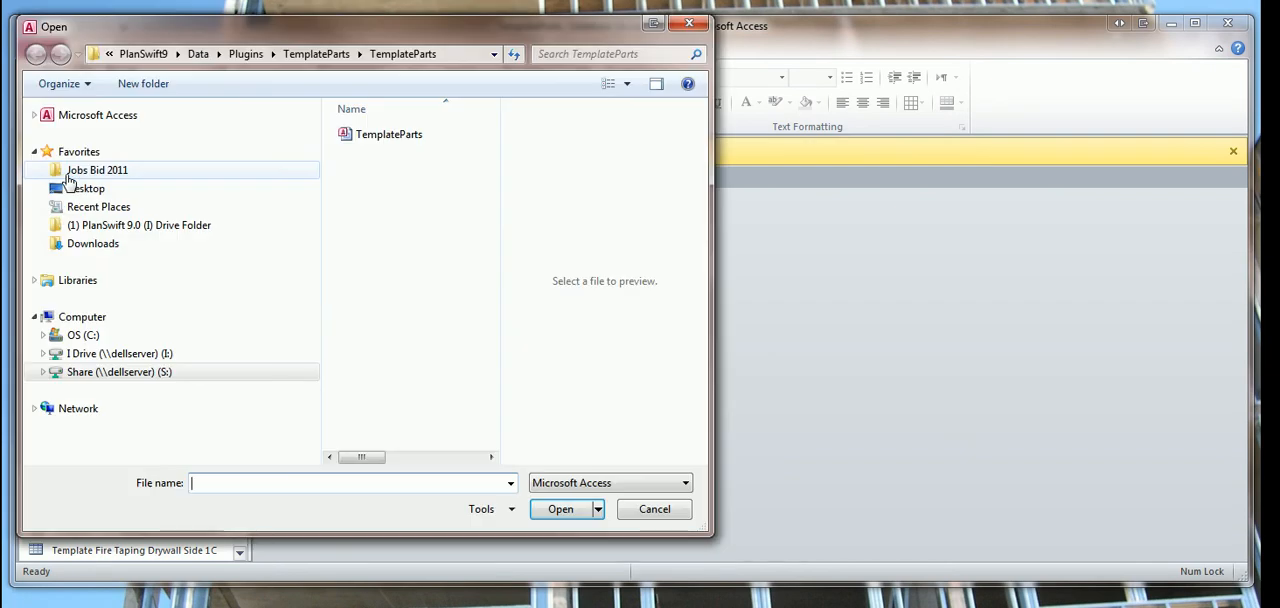
pyautogui.click(46, 375)
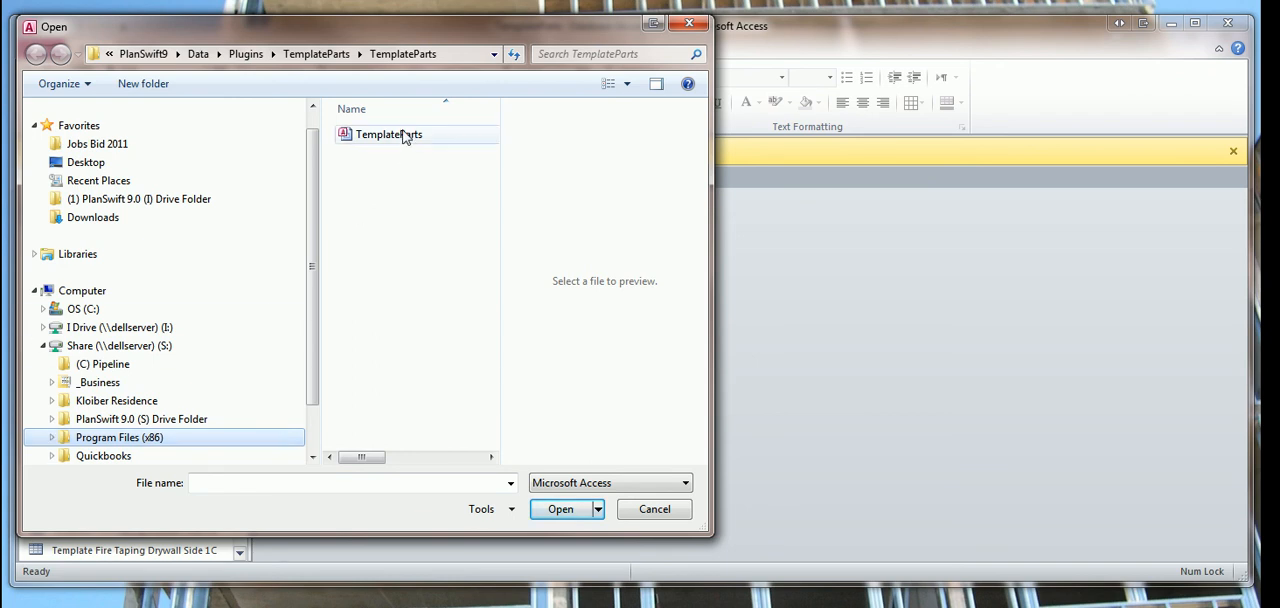
pyautogui.click(53, 438)
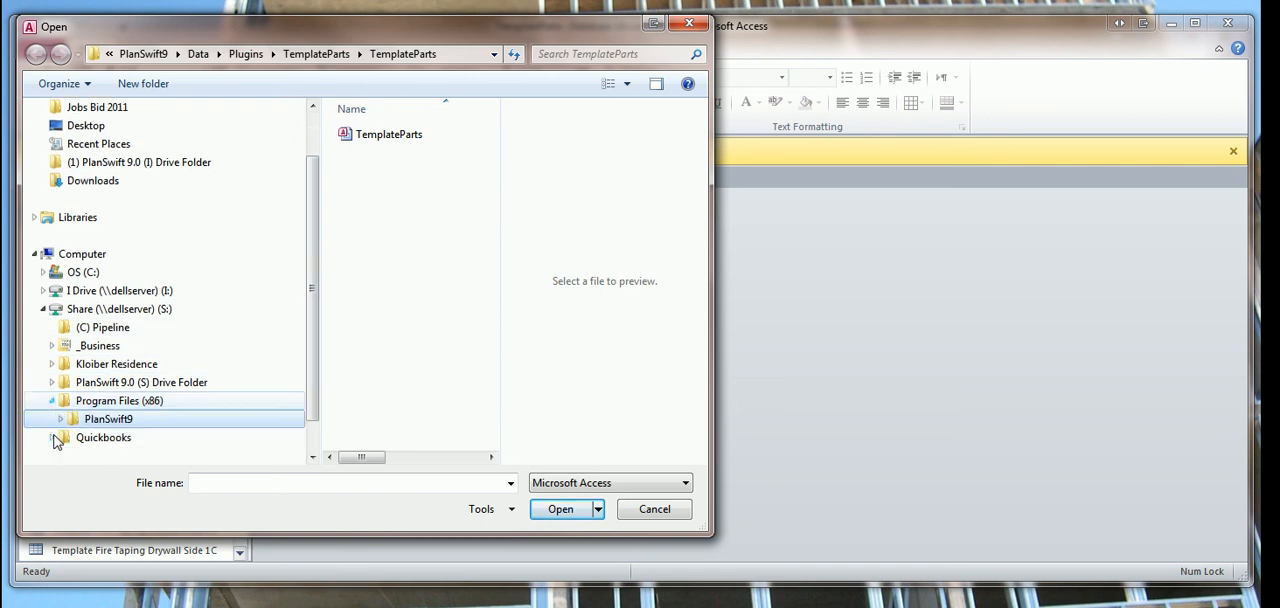
pyautogui.click(61, 419)
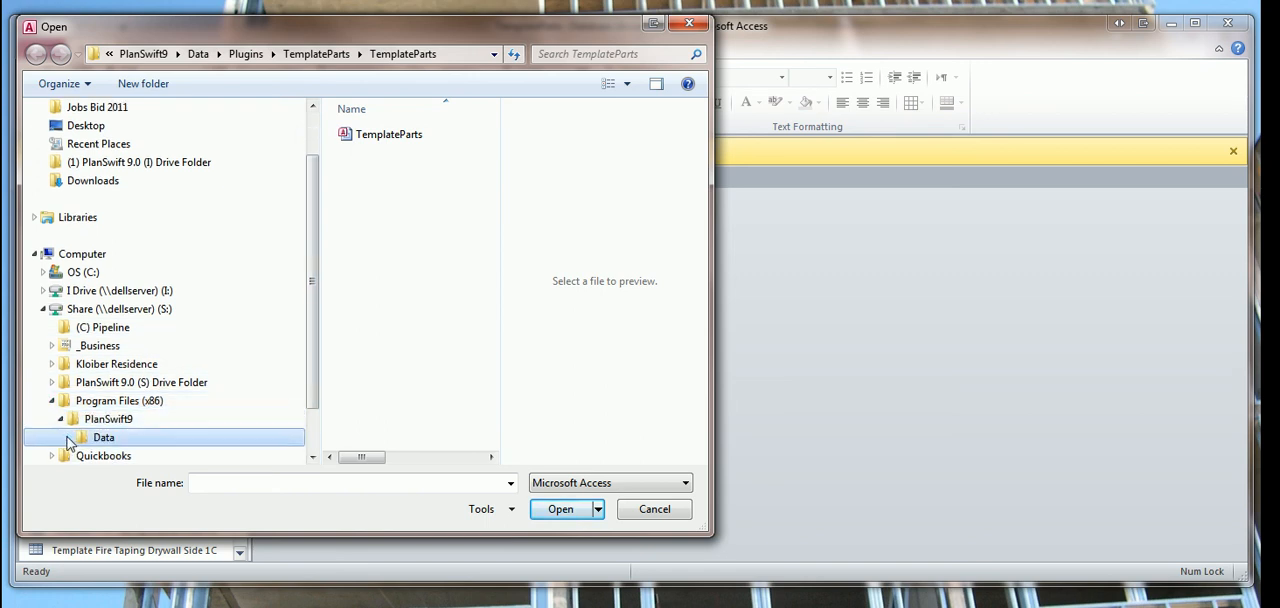
pyautogui.click(69, 439)
pyautogui.click(84, 441)
pyautogui.click(79, 439)
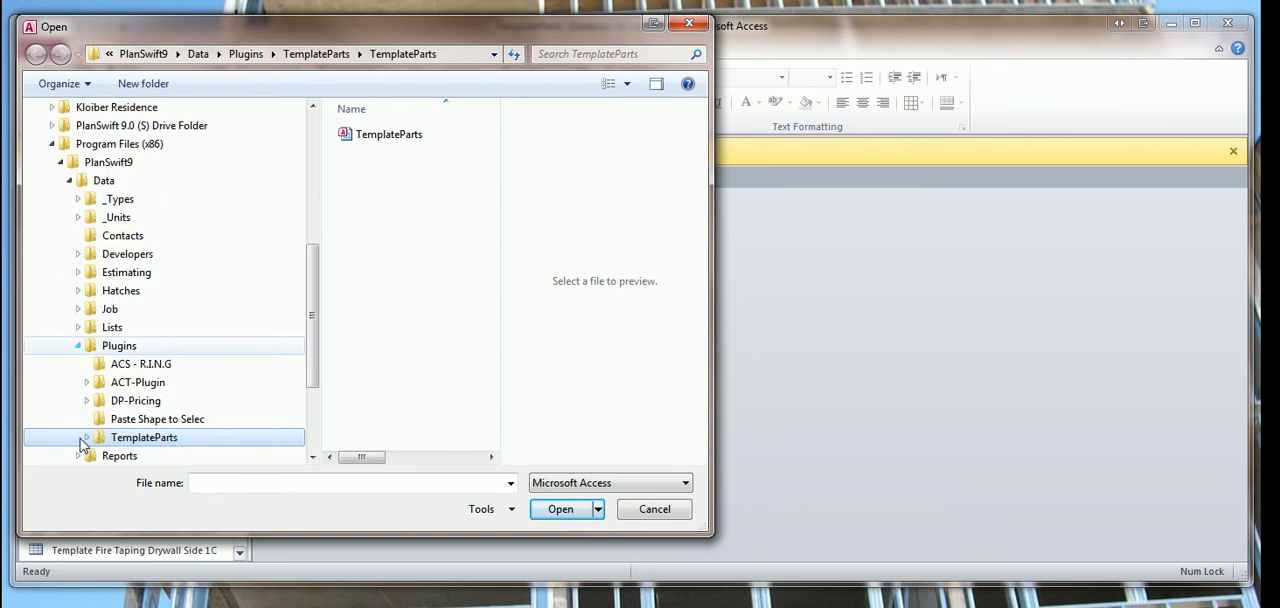
pyautogui.click(87, 438)
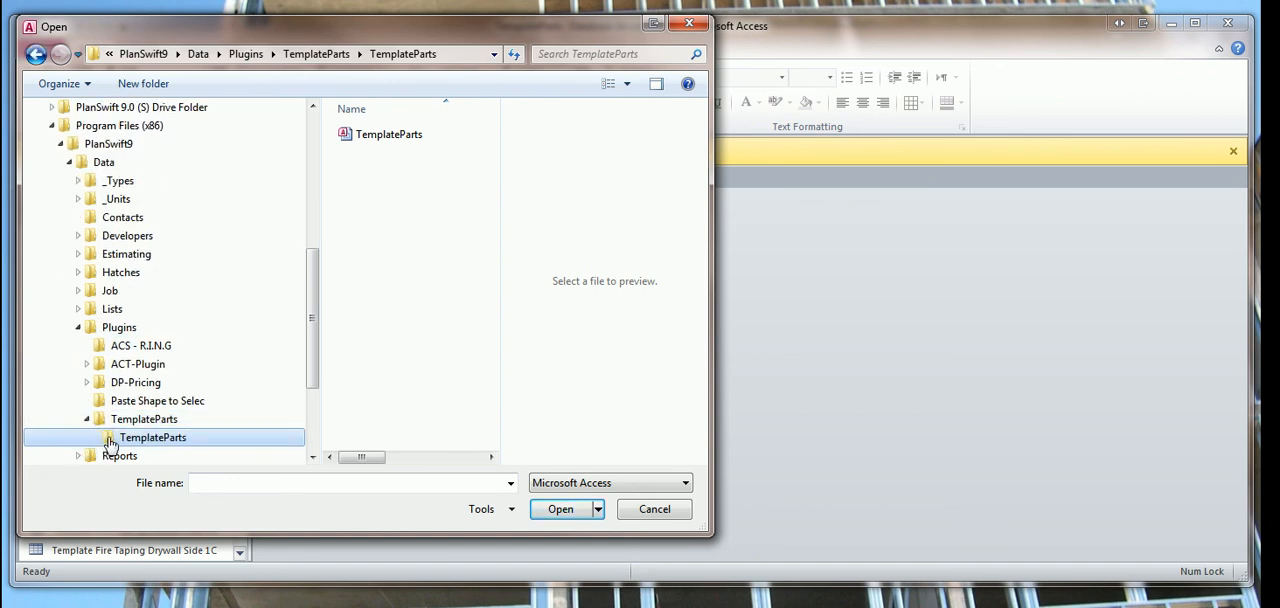
pyautogui.doubleClick(388, 138)
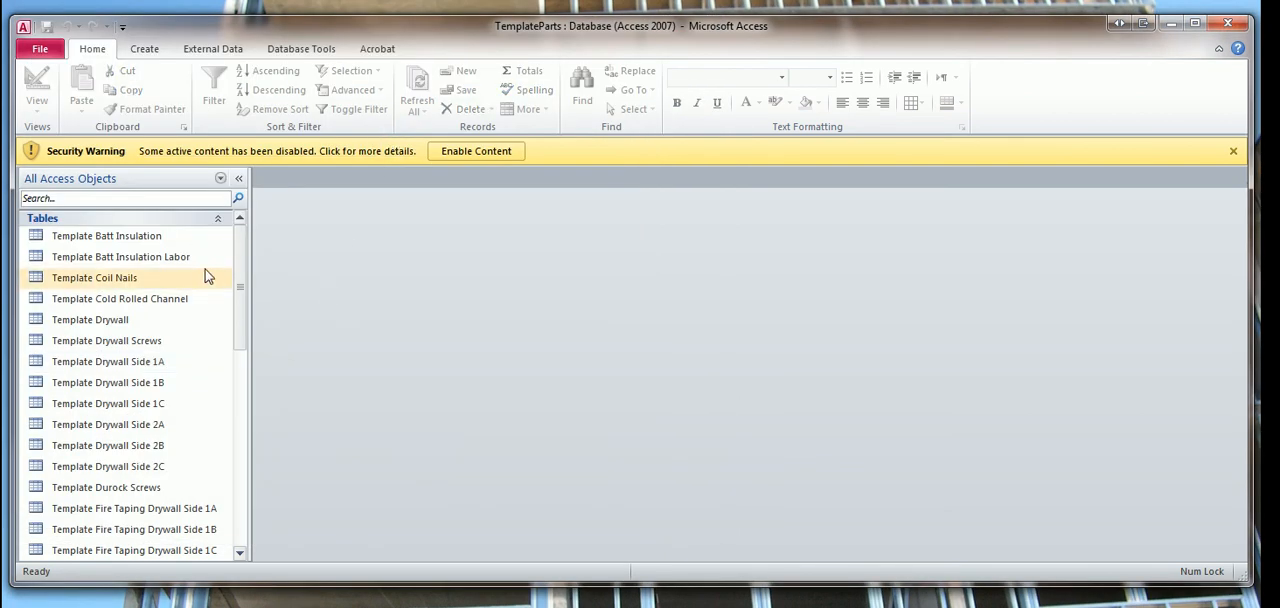
pyautogui.click(25, 28)
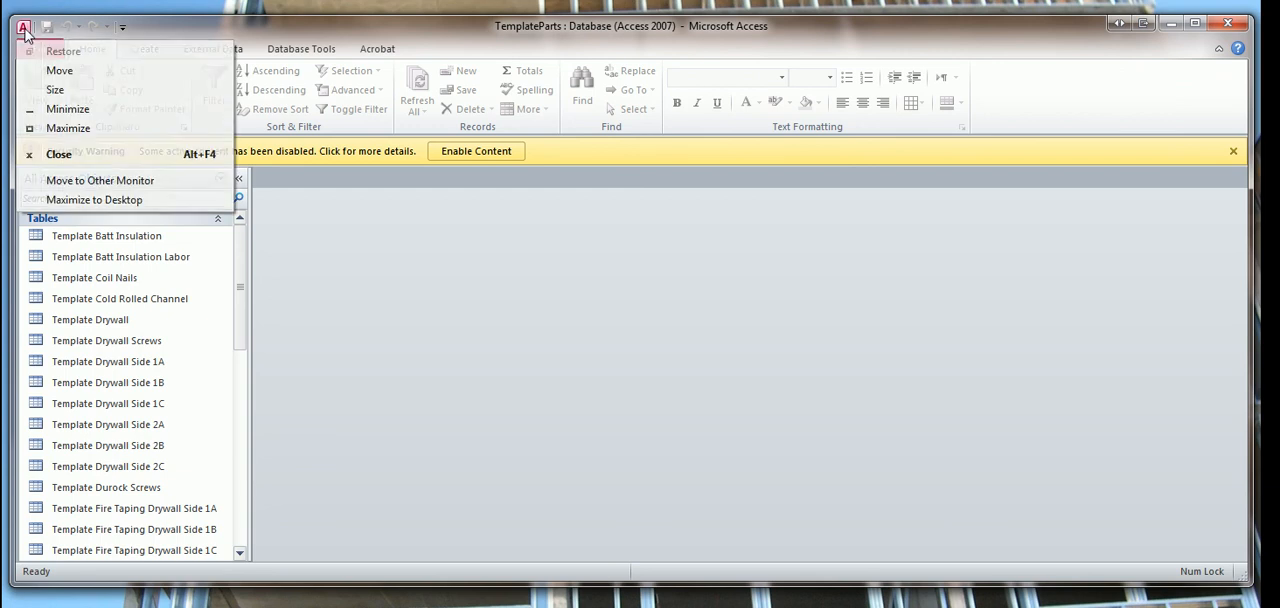
pyautogui.click(58, 155)
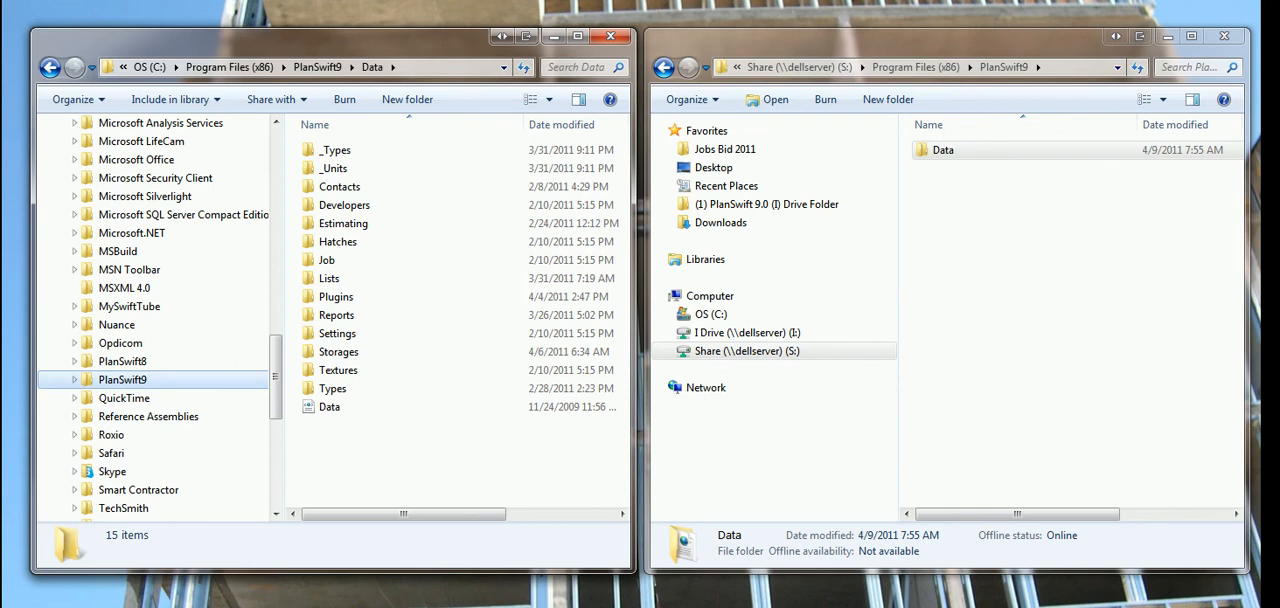
# Switch to Access, open the recent TemplateParts.accdb from the S: share, and enable its content as a trusted document.
pyautogui.click(580, 2)
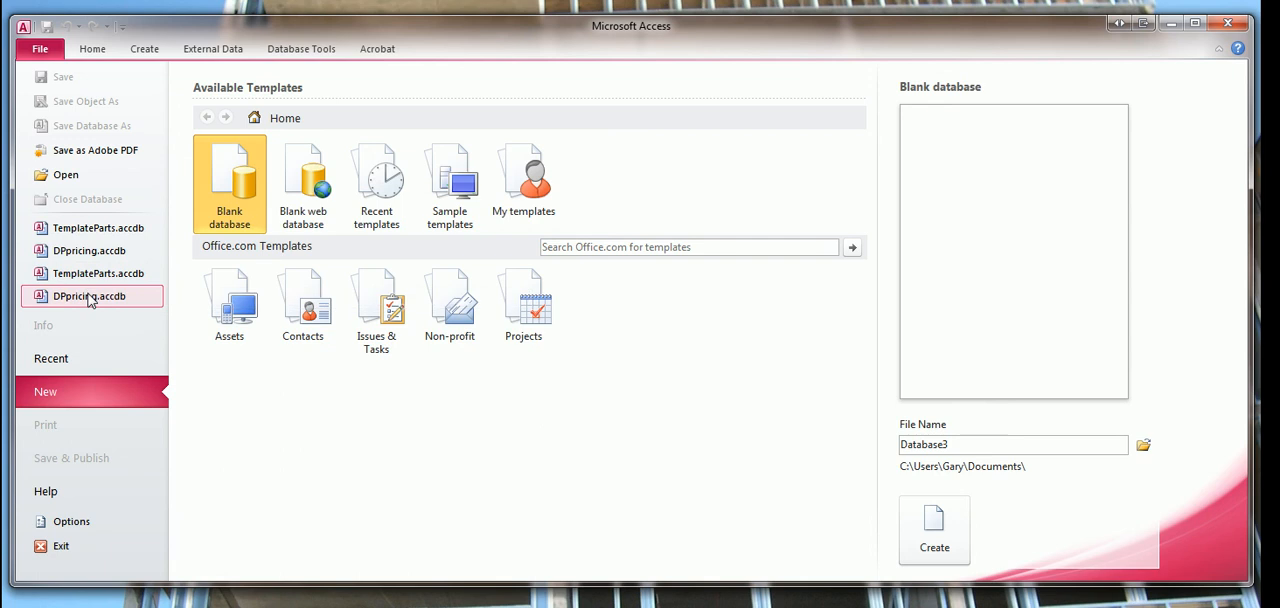
pyautogui.click(84, 230)
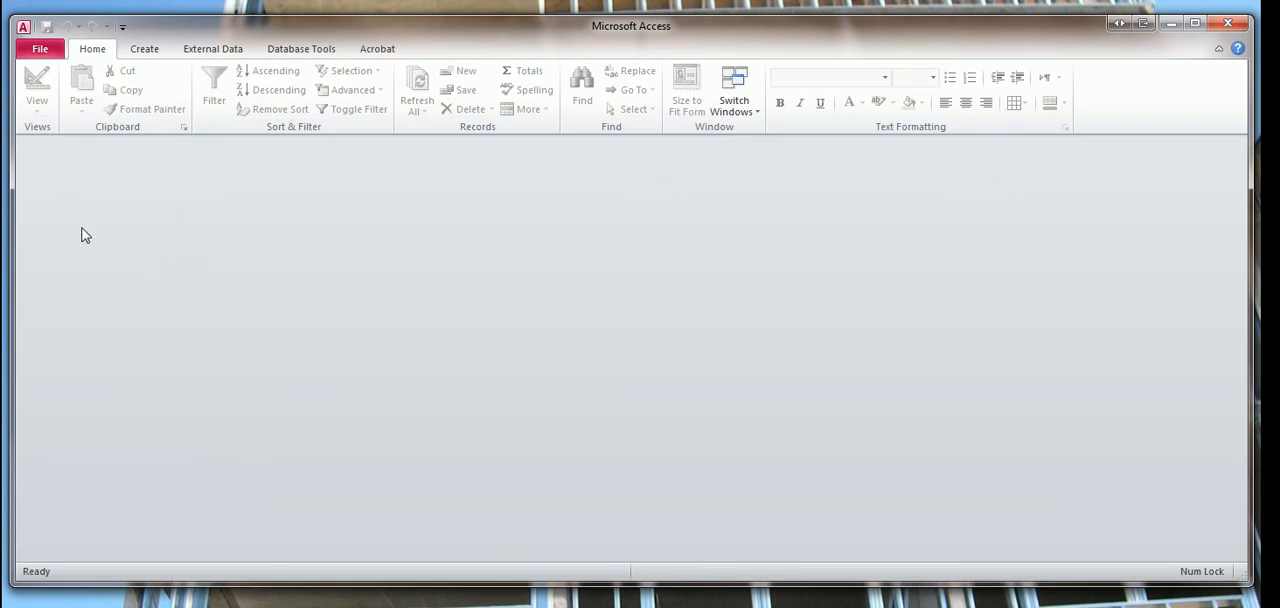
pyautogui.click(508, 154)
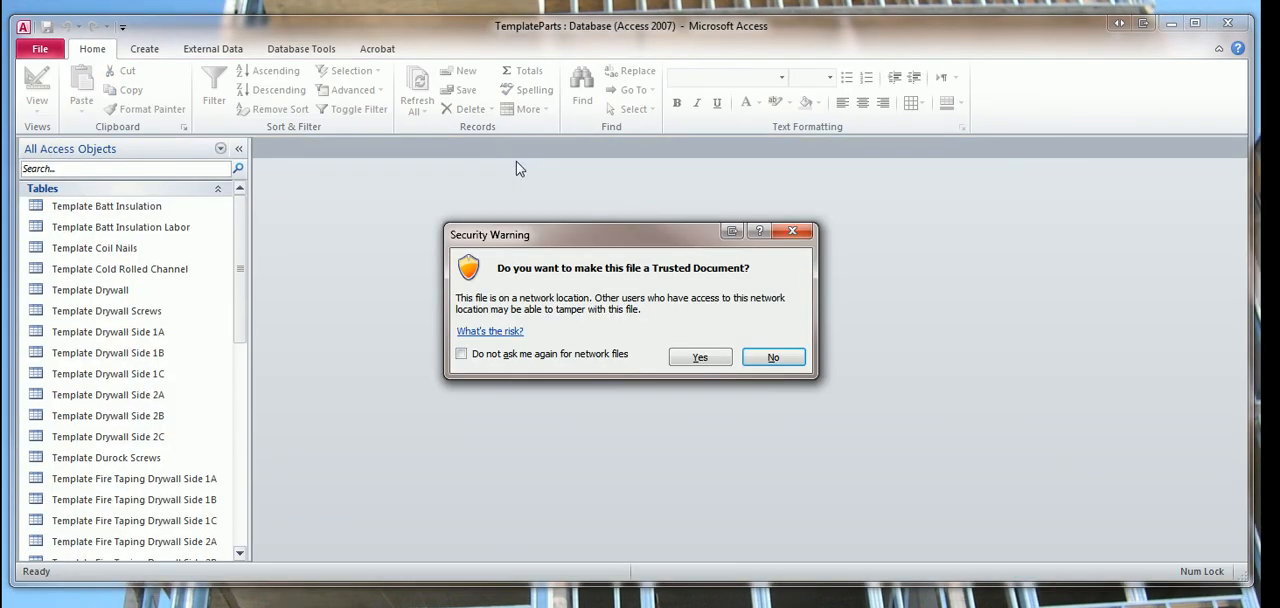
pyautogui.click(688, 357)
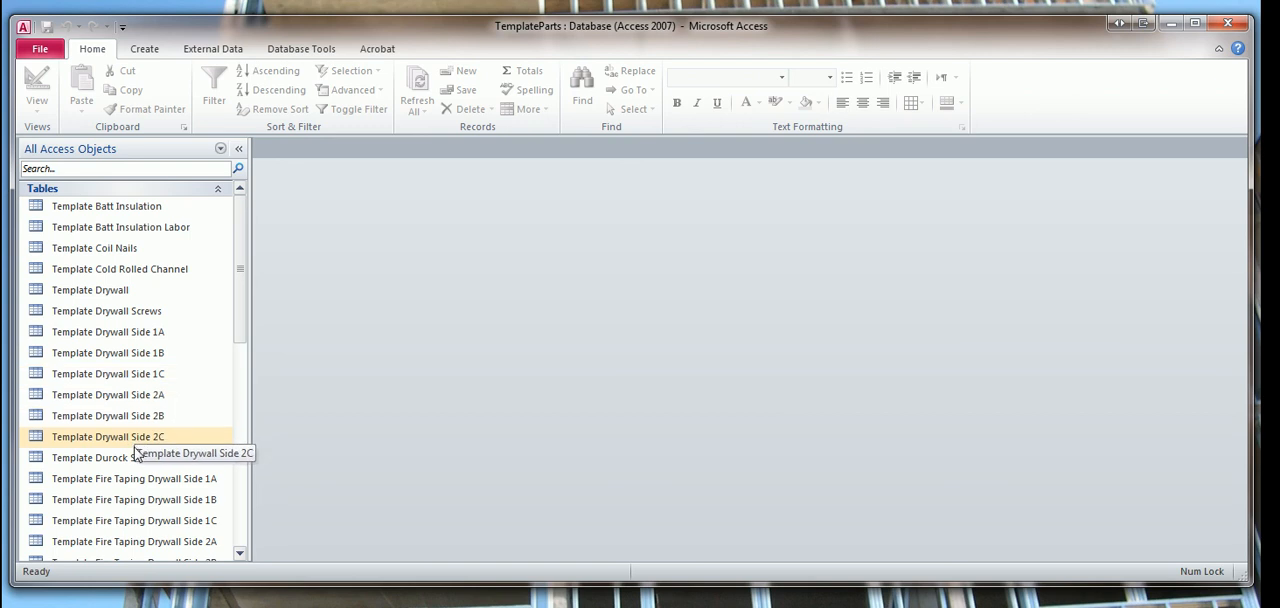
# Open the recent DPpricing.accdb from the S: share and enable its content as a trusted document.
pyautogui.click(40, 50)
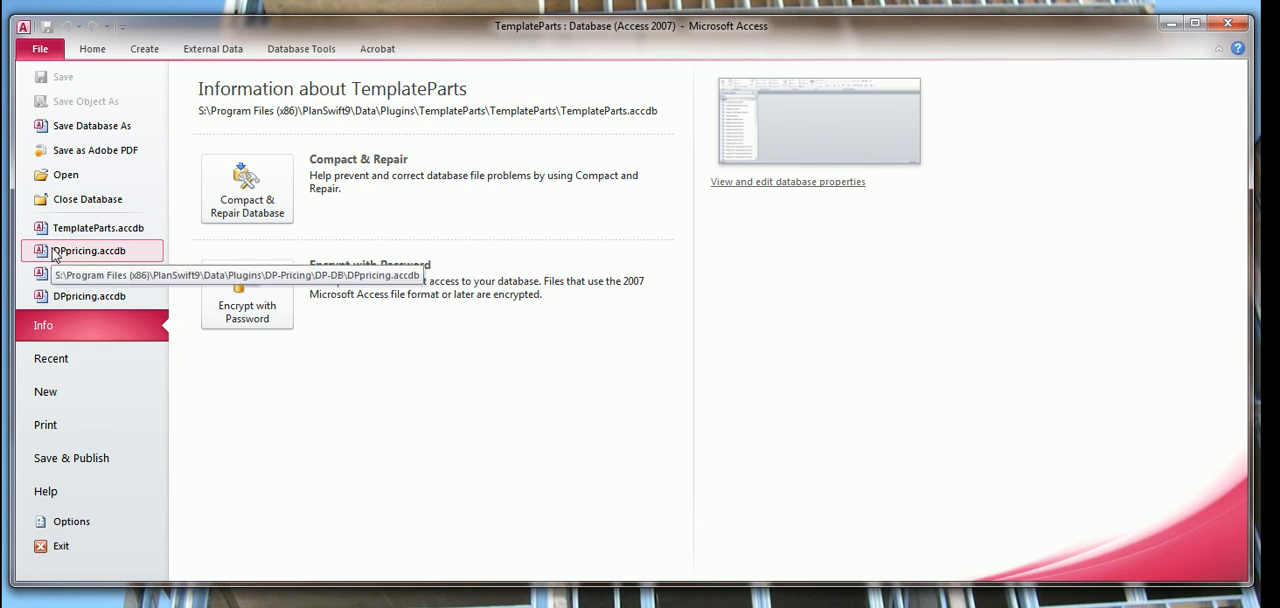
pyautogui.click(88, 251)
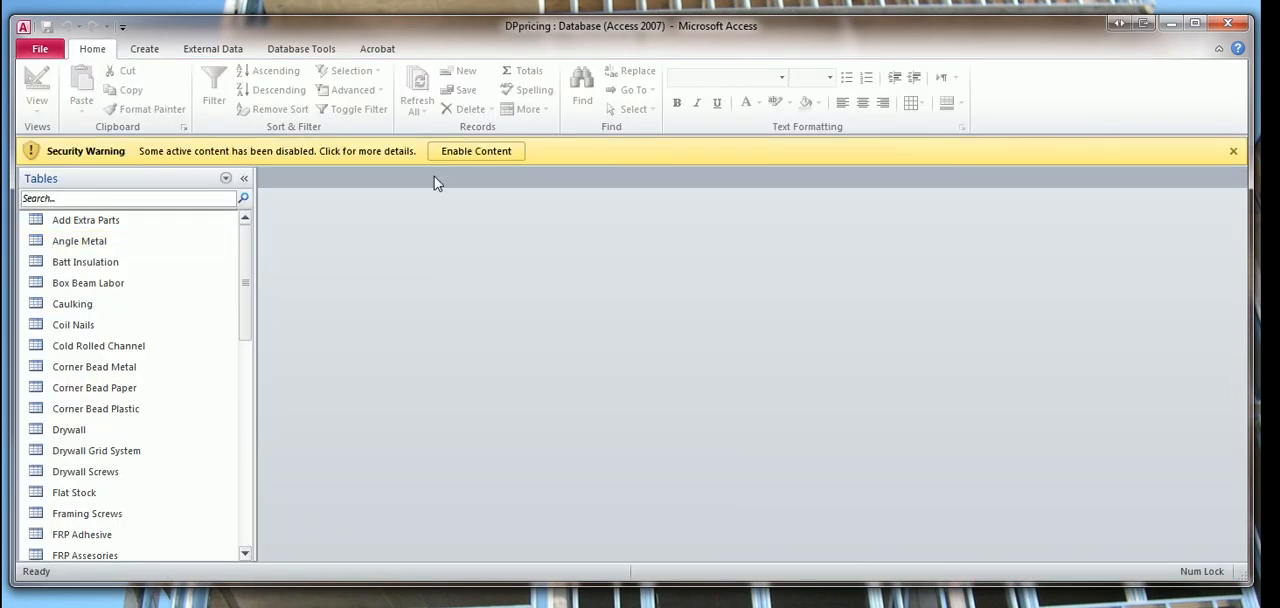
pyautogui.click(498, 156)
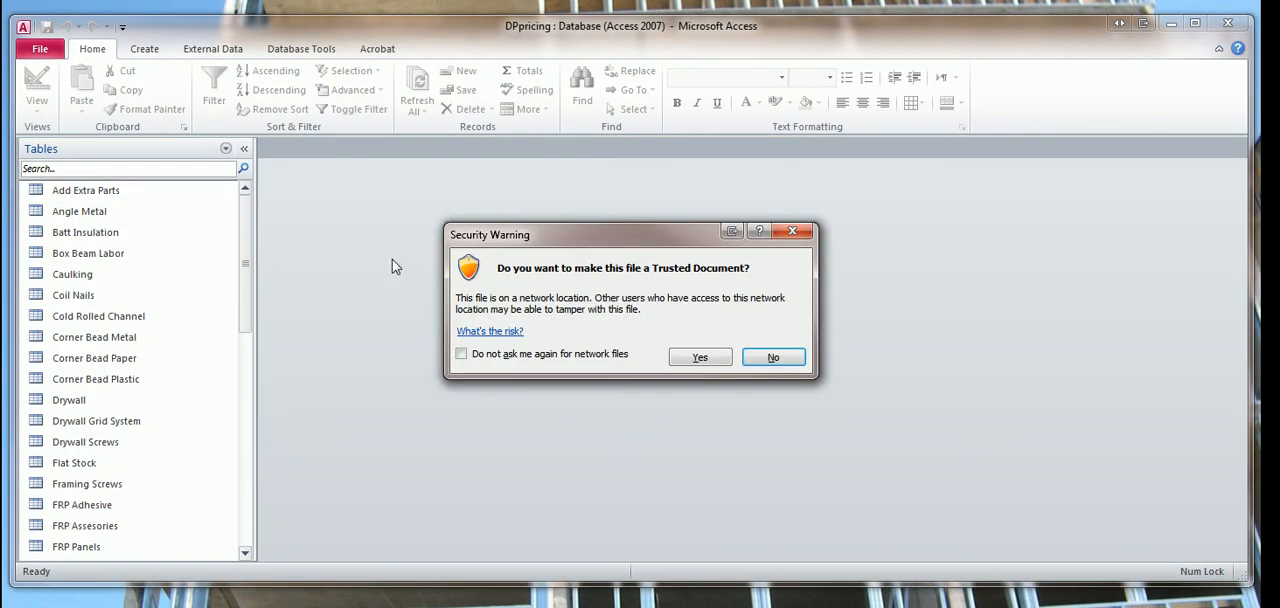
pyautogui.click(708, 358)
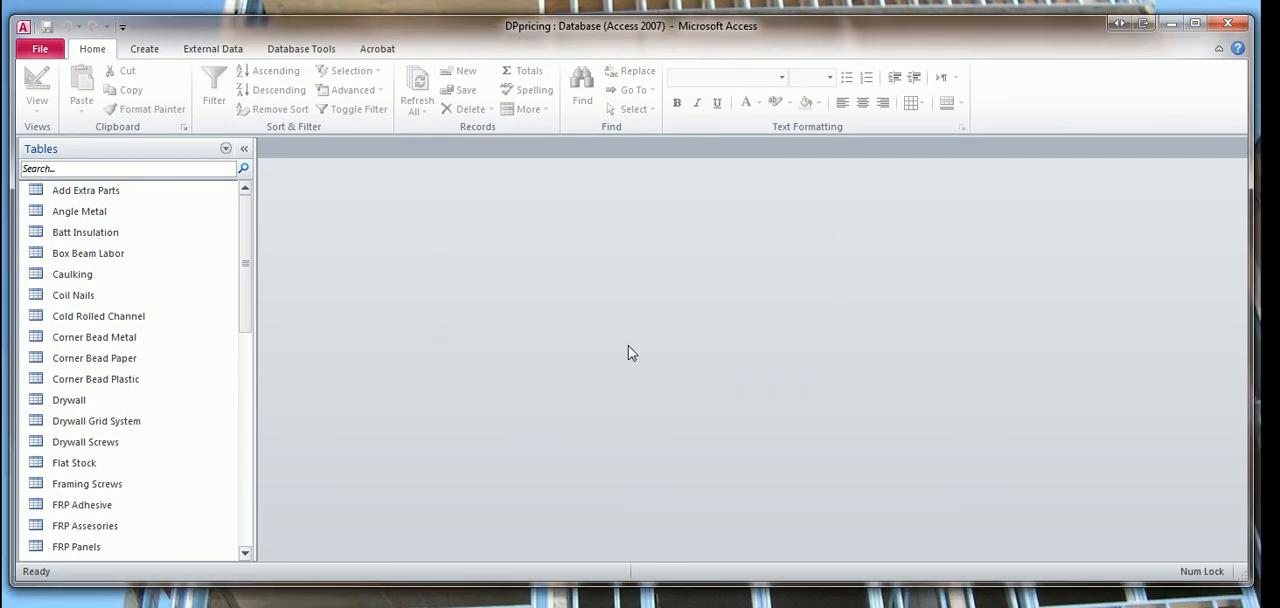